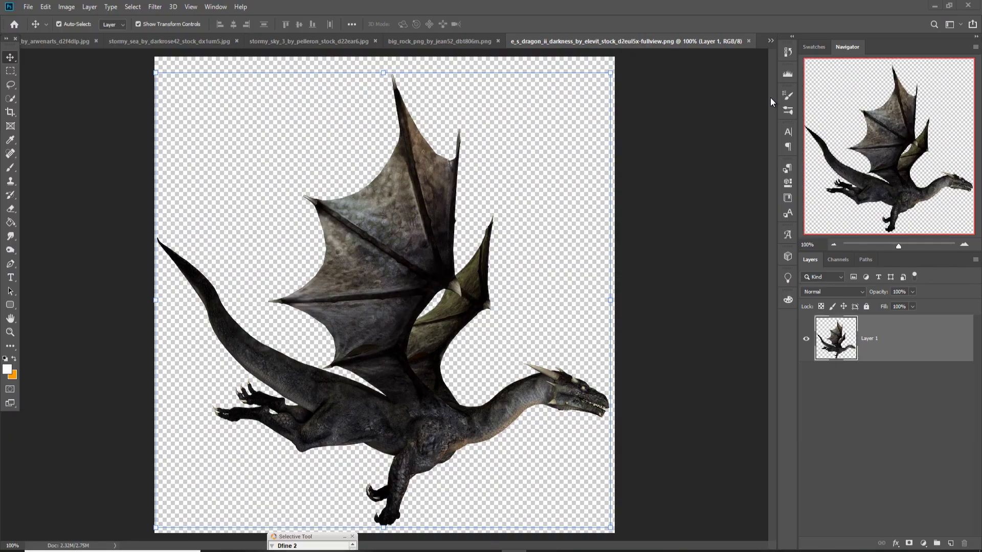
Create a new landscape RGB document of 3840 x 2160 pixels at 300 ppi with a white background
click(28, 7)
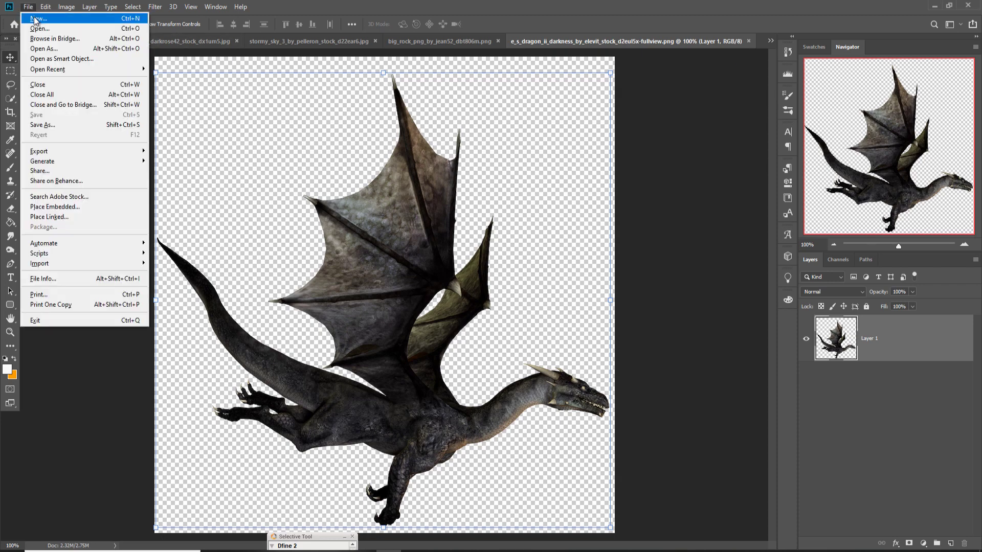
click(36, 19)
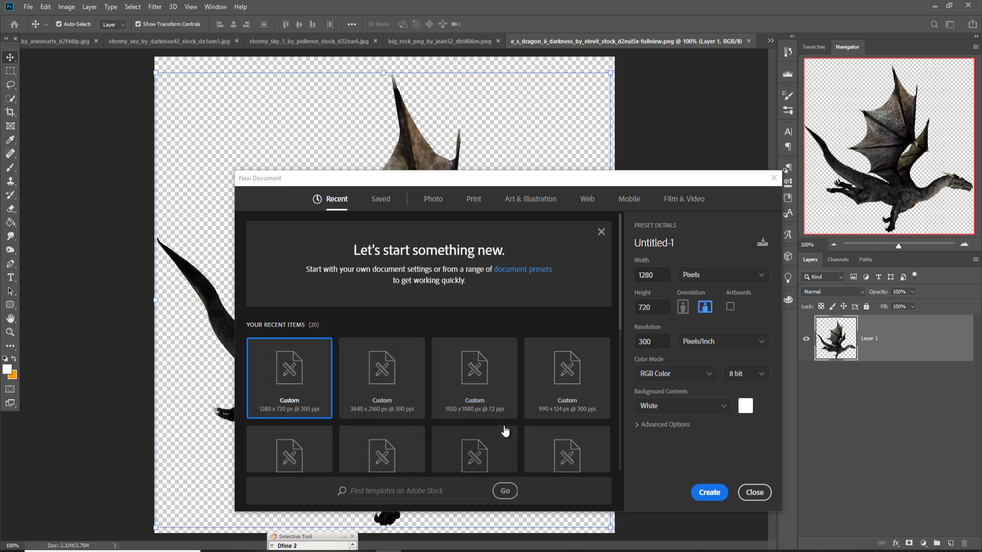
click(378, 379)
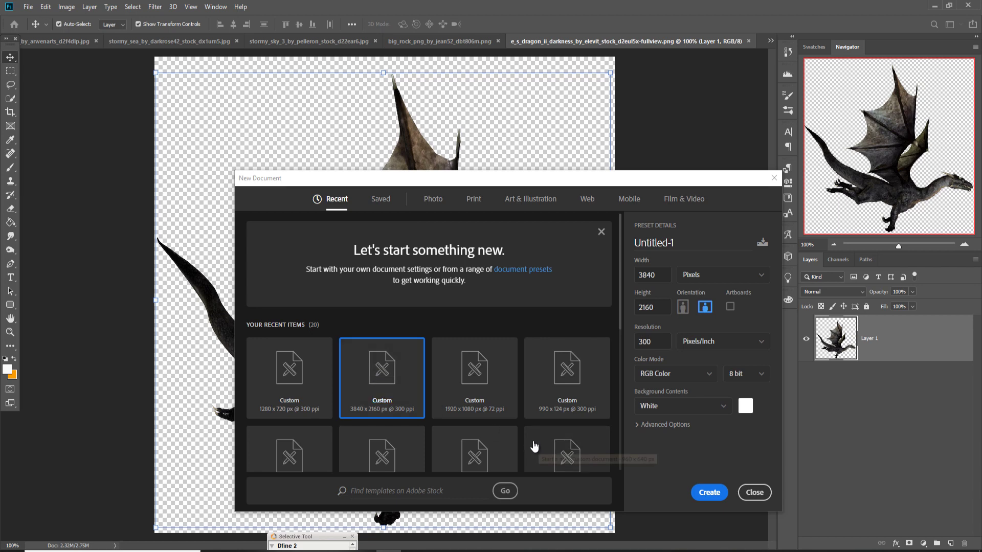
click(700, 493)
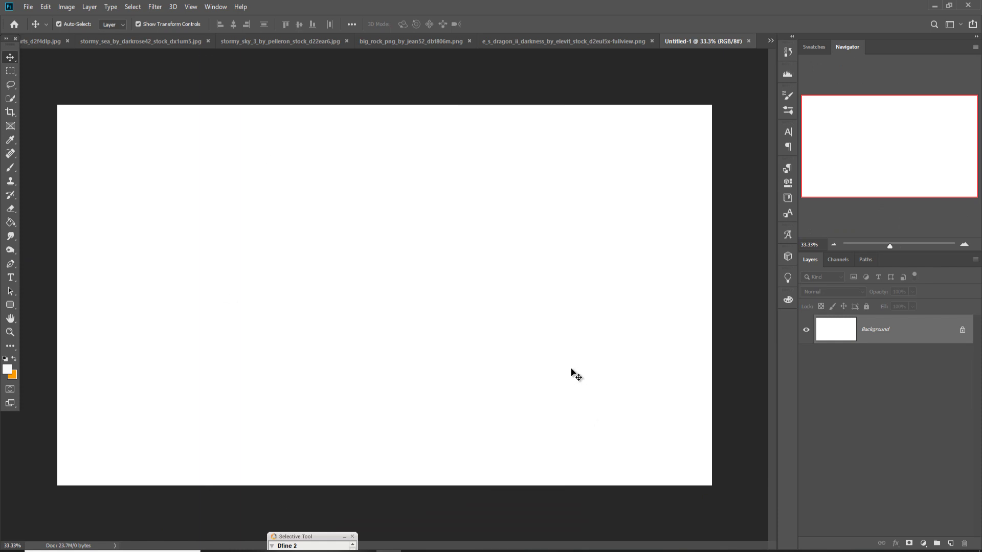
Select the whole water area below the horizon in the stormy_sea image with the Quick Selection tool
click(769, 40)
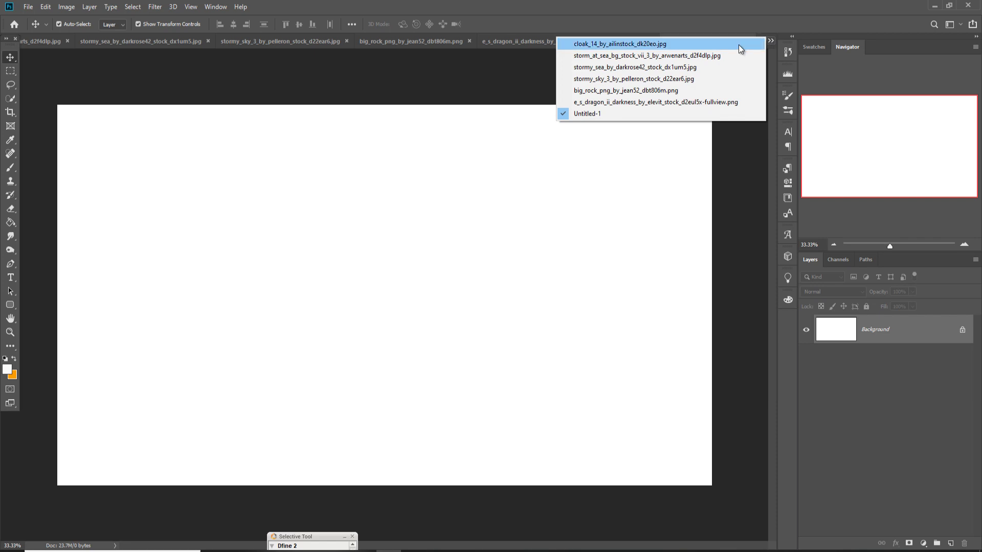
click(738, 45)
click(771, 40)
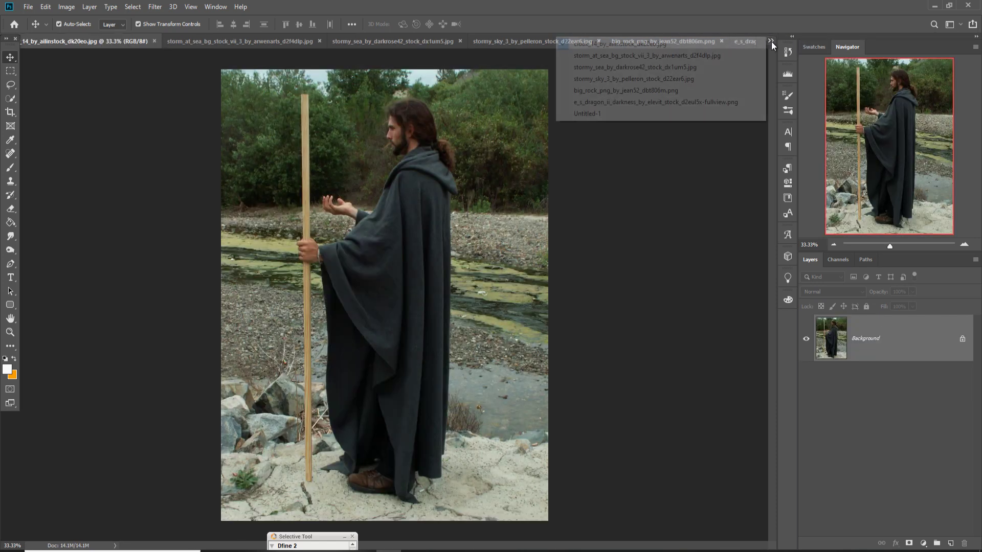
click(729, 54)
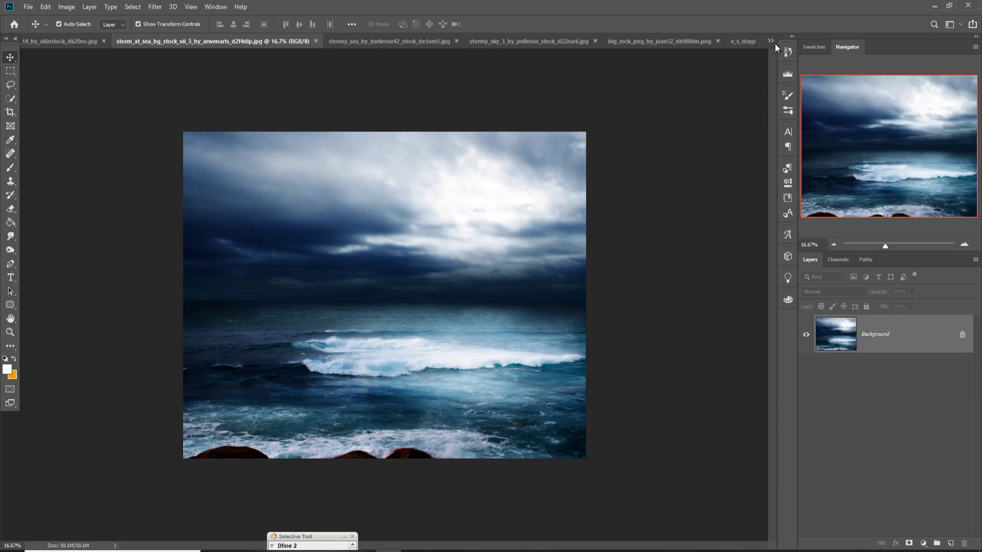
click(771, 41)
click(720, 66)
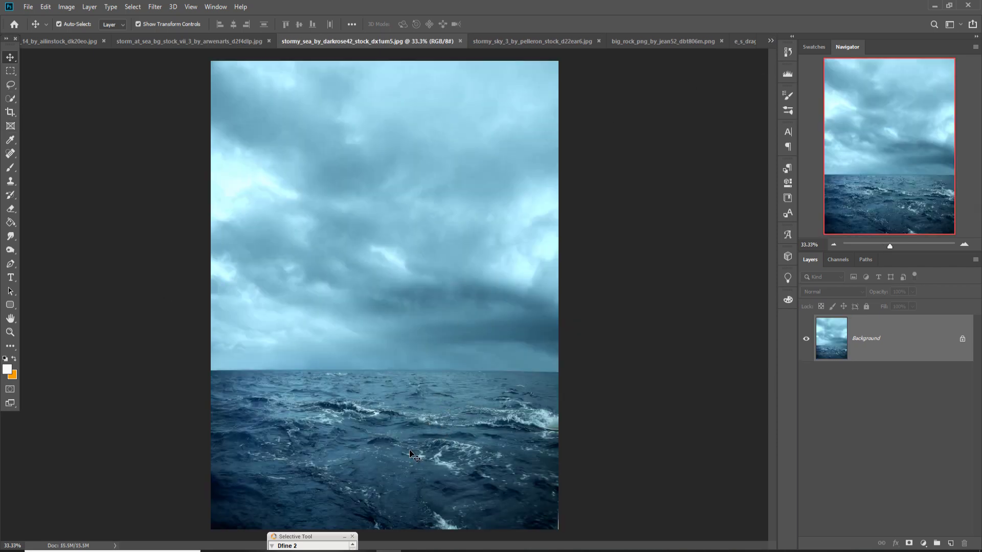
click(11, 98)
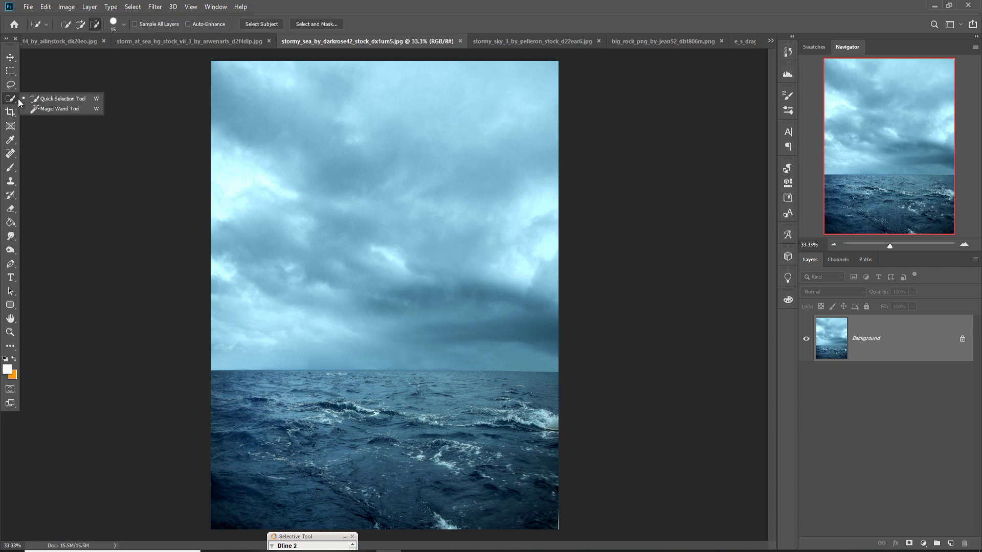
click(50, 99)
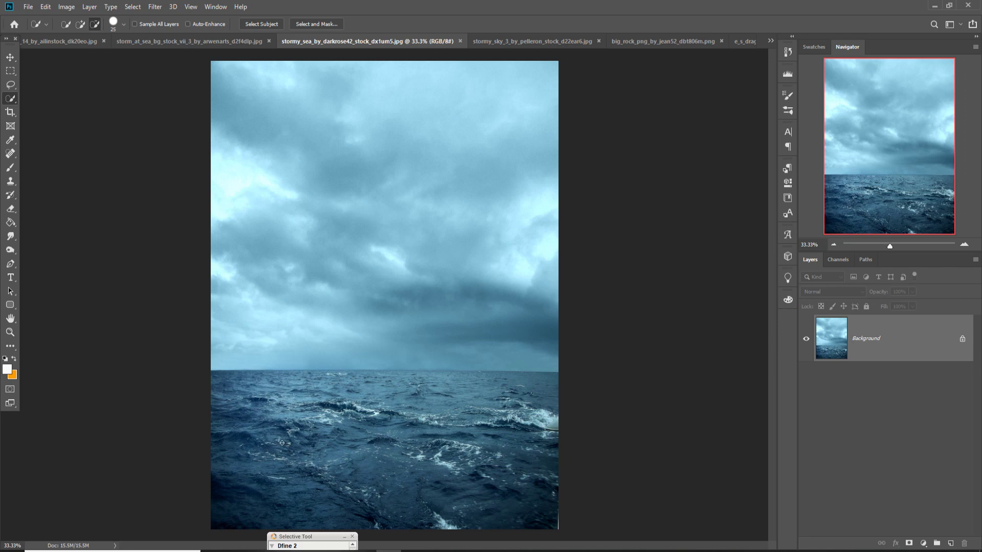
mouse_move(230, 415)
mouse_down()
mouse_move(348, 395)
mouse_move(565, 409)
mouse_up()
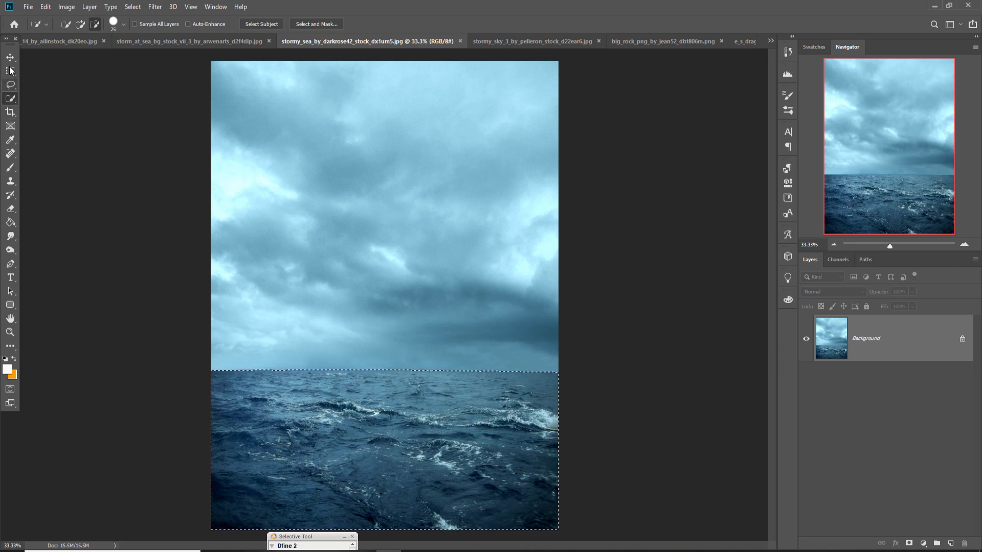
Copy the selected sea into the lower part of the Untitled-1 document and close the stormy_sea image
key(v)
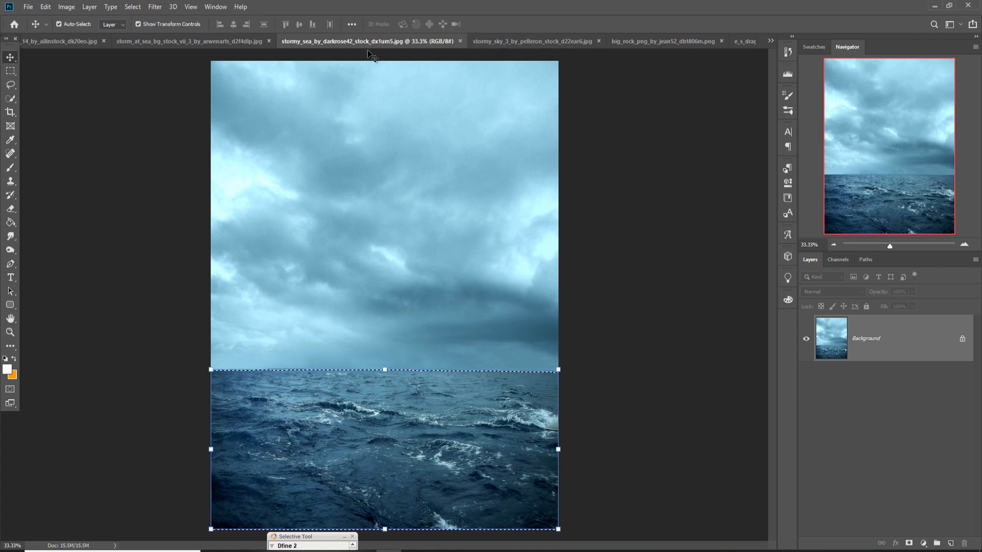
drag(363, 41, 385, 82)
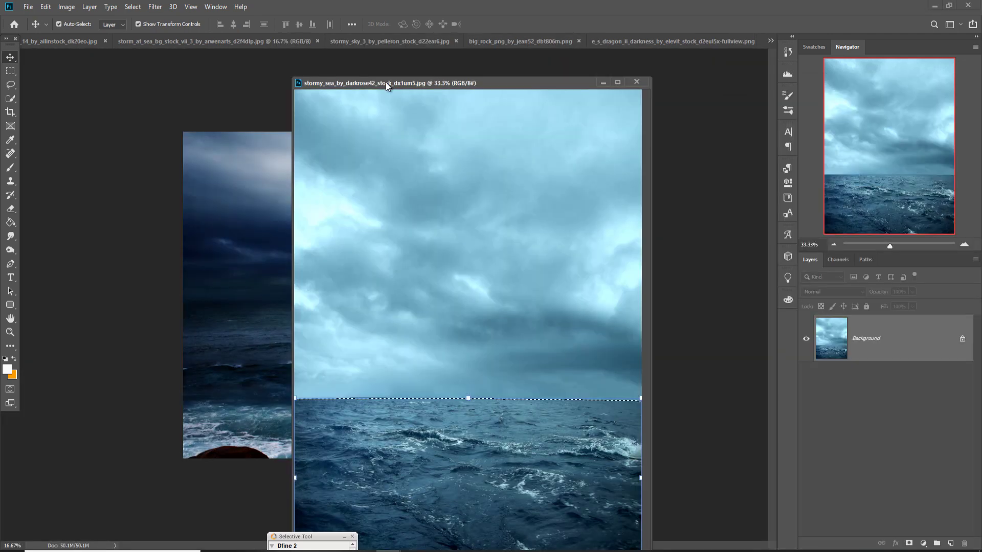
click(770, 40)
click(659, 100)
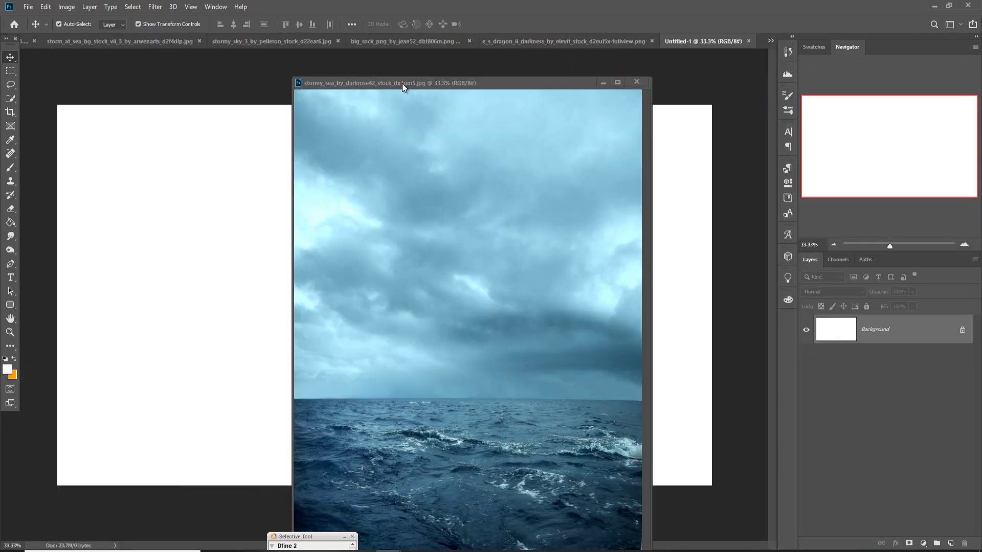
drag(503, 87, 799, 84)
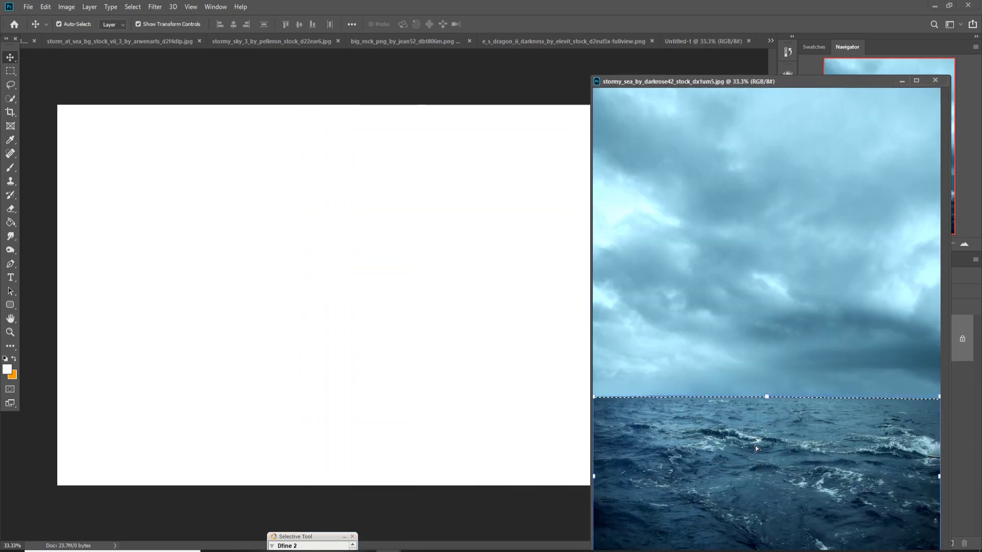
drag(756, 446, 320, 400)
click(935, 80)
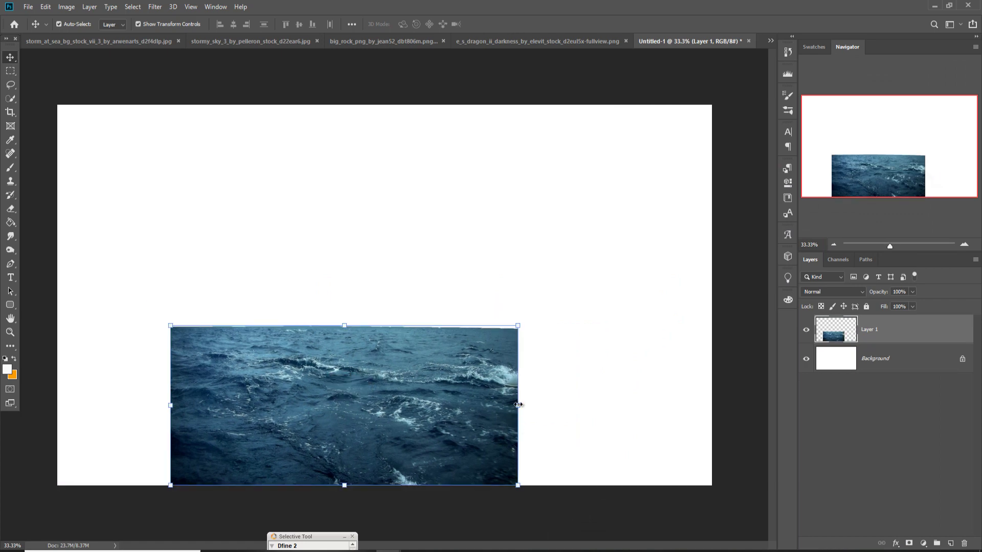
Stretch the sea layer across the full canvas width and raise its upper edge, about 188% wide and 112% high
drag(546, 407, 712, 407)
drag(131, 406, 57, 403)
drag(384, 326, 385, 306)
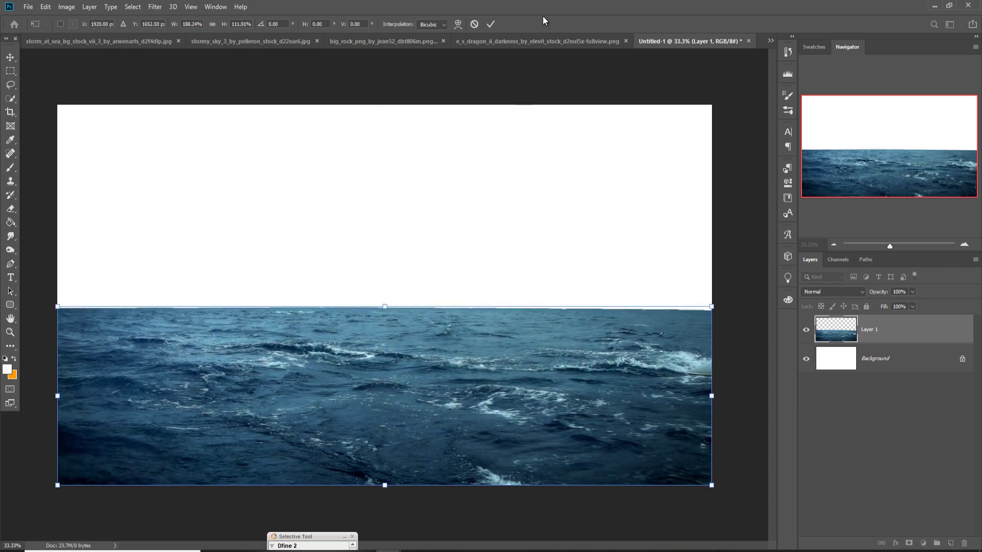
click(490, 24)
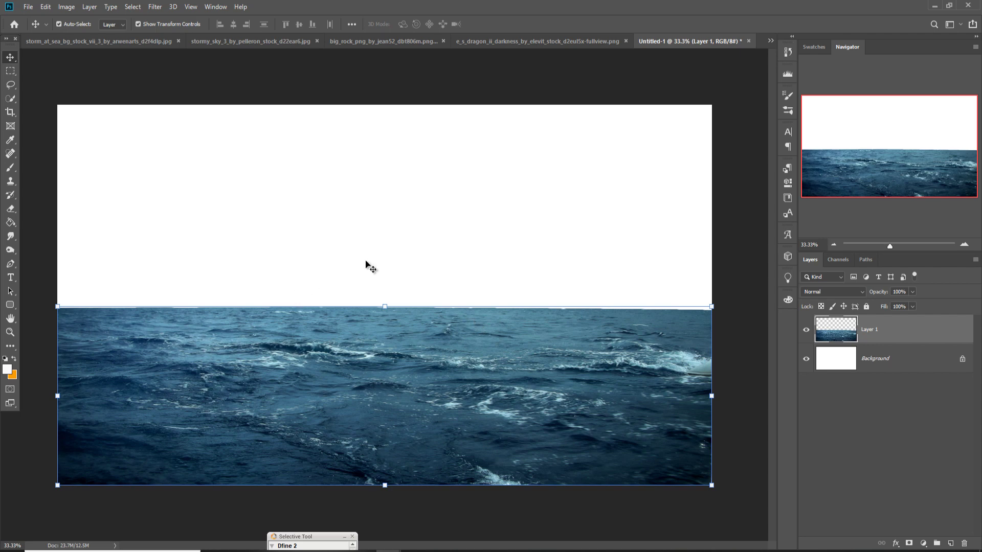
Remove the black upper-right corner of the stormy_sky image with a Content-Aware fill on a lasso selection and deselect
click(770, 41)
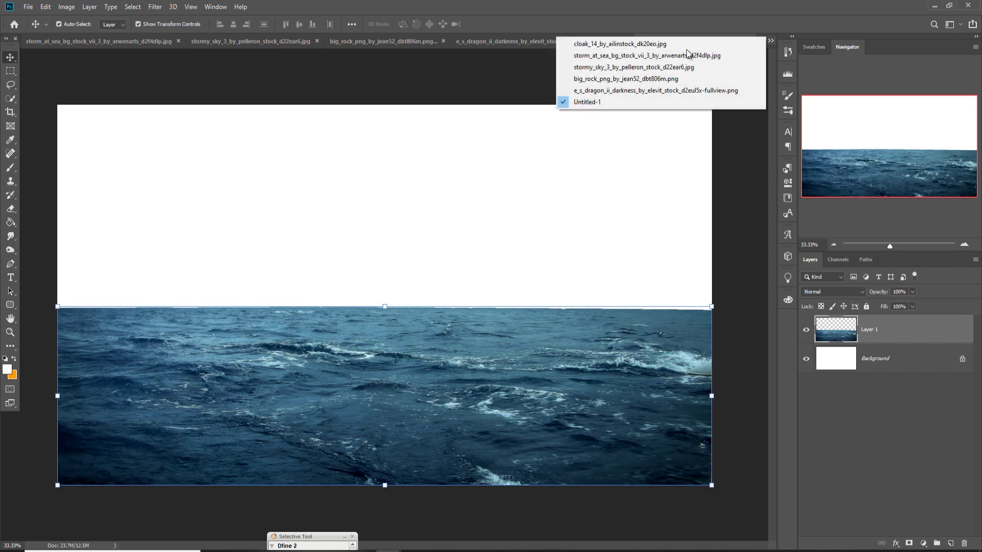
click(665, 68)
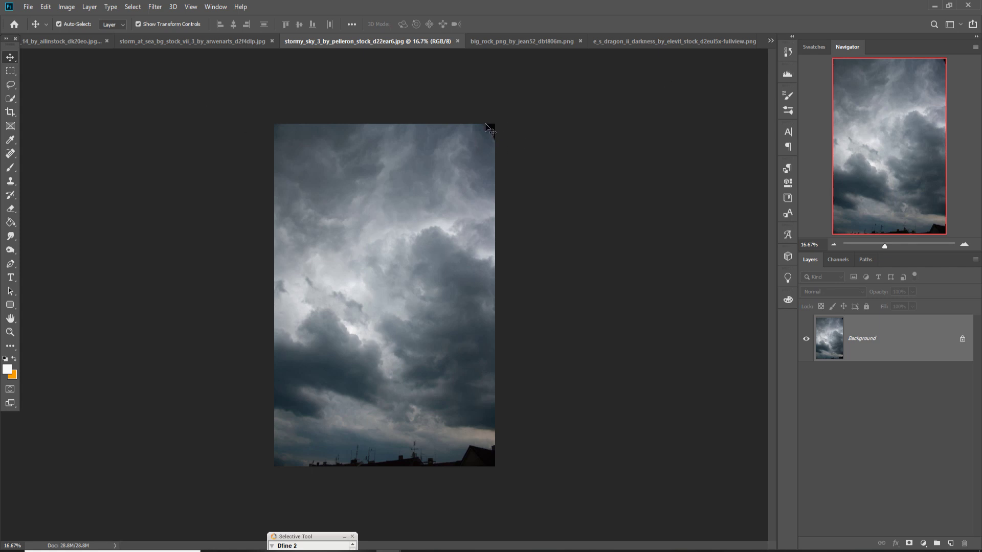
click(10, 85)
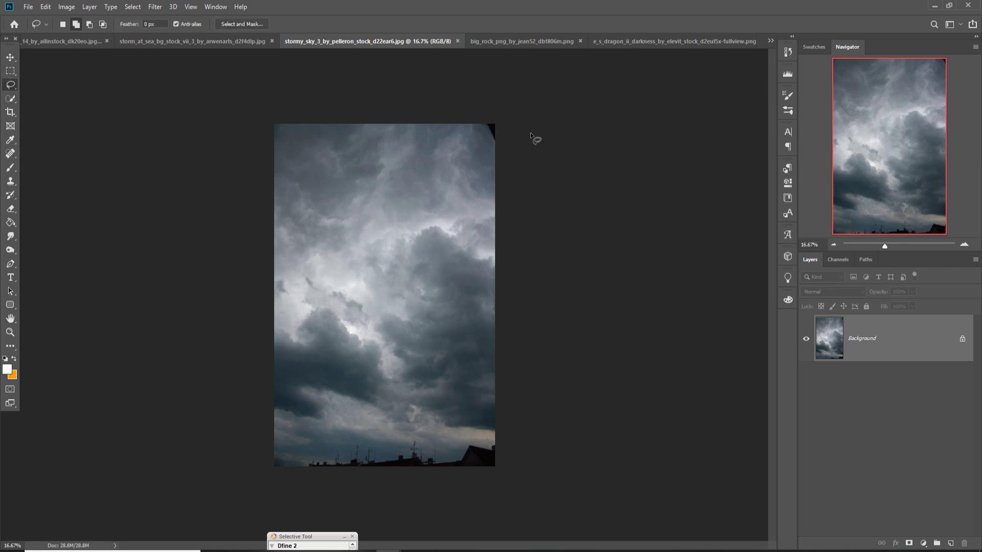
drag(497, 126, 483, 124)
click(46, 6)
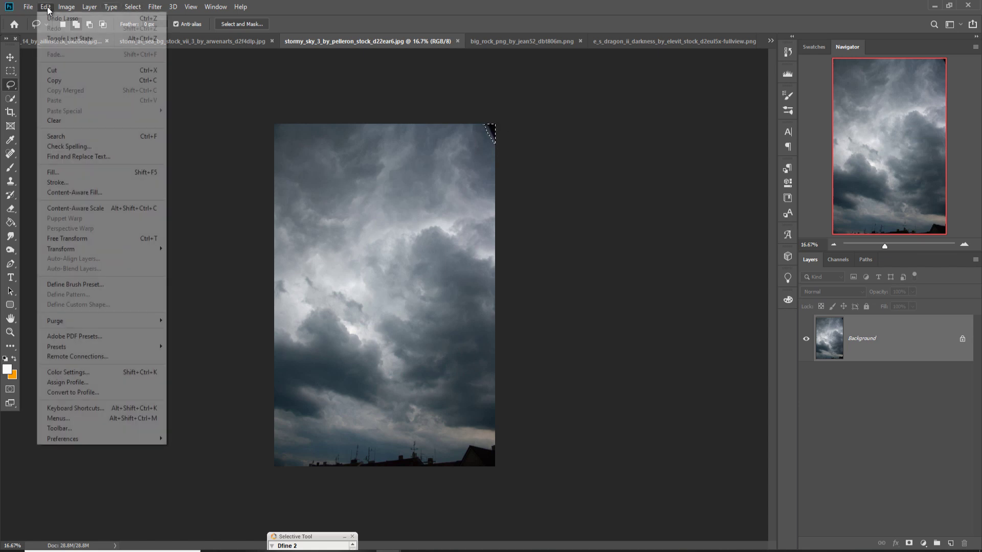
click(80, 173)
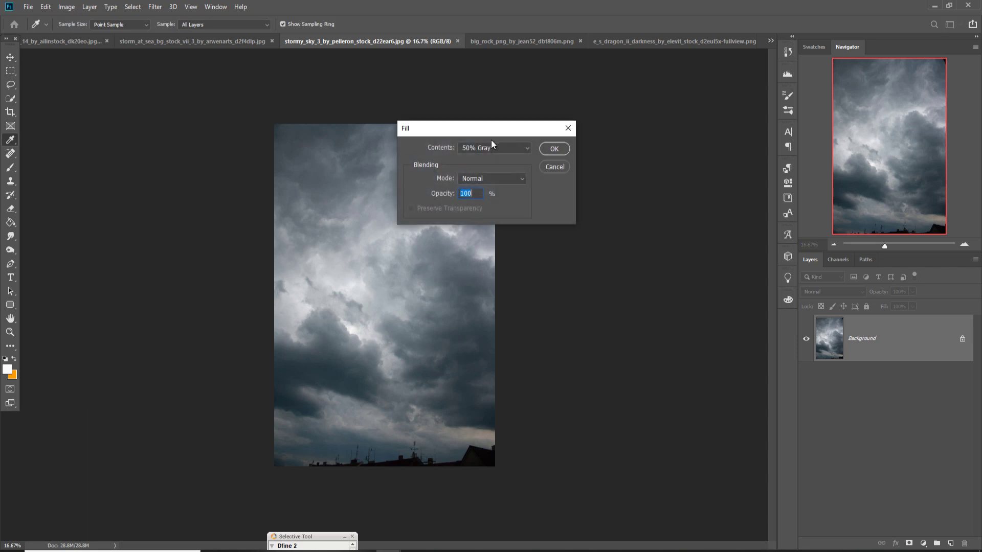
click(492, 148)
click(487, 190)
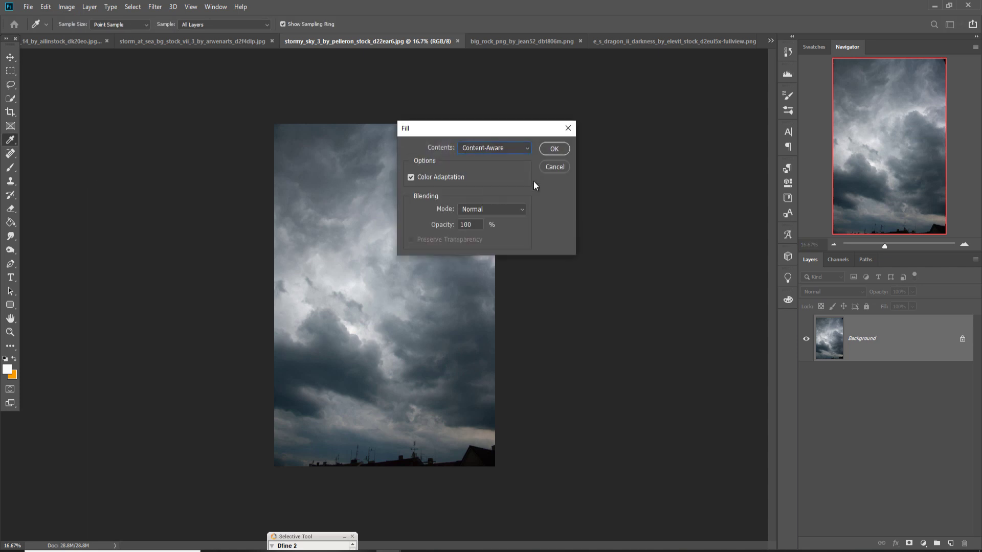
click(553, 148)
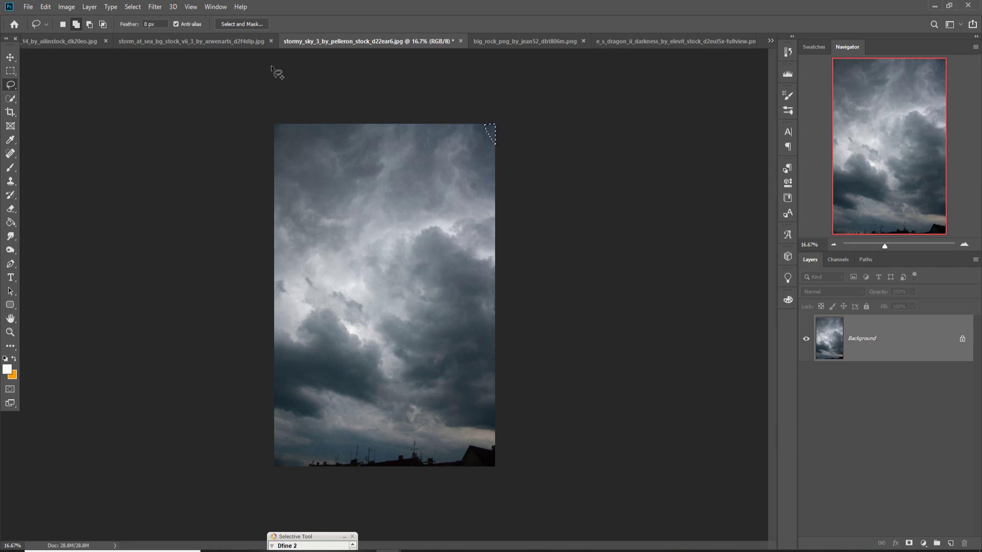
click(140, 7)
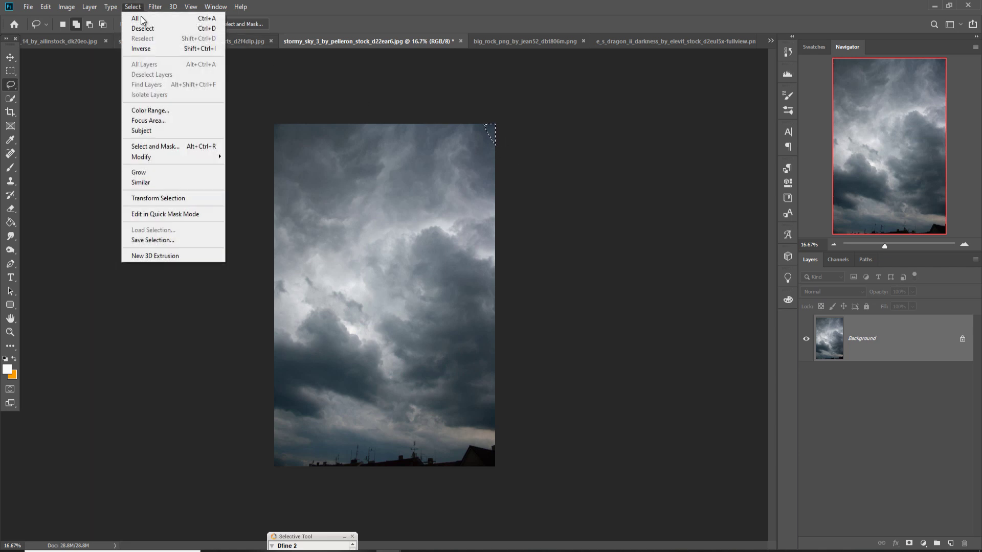
click(147, 29)
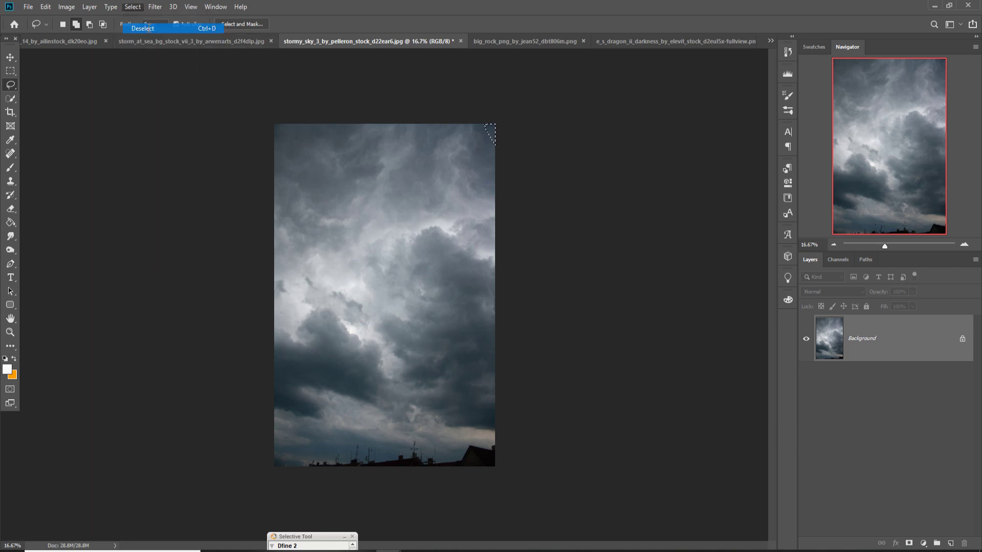
Copy a rectangular selection of the stormy_sky image's upper part into Untitled-1 and minimize the source image
key(v)
click(10, 71)
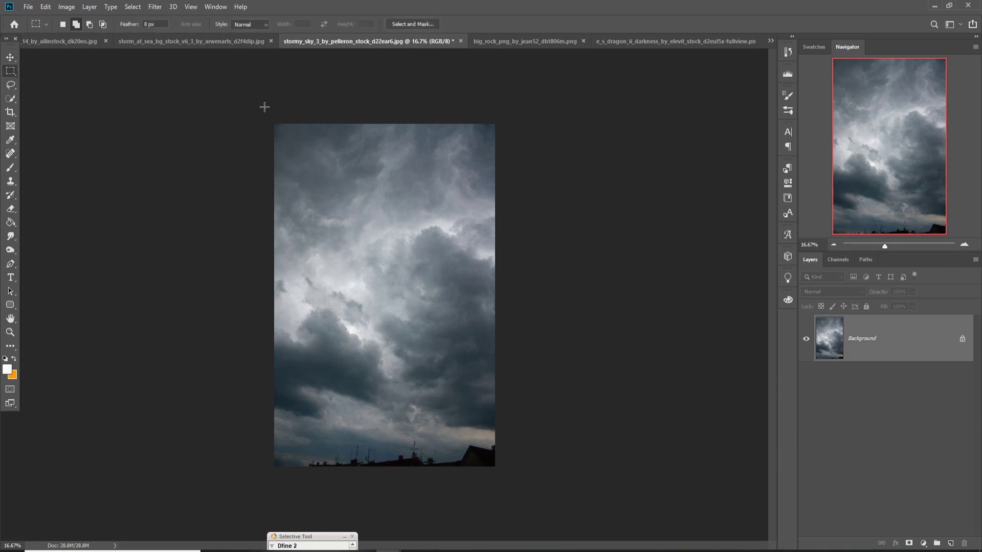
drag(264, 106, 659, 325)
click(11, 57)
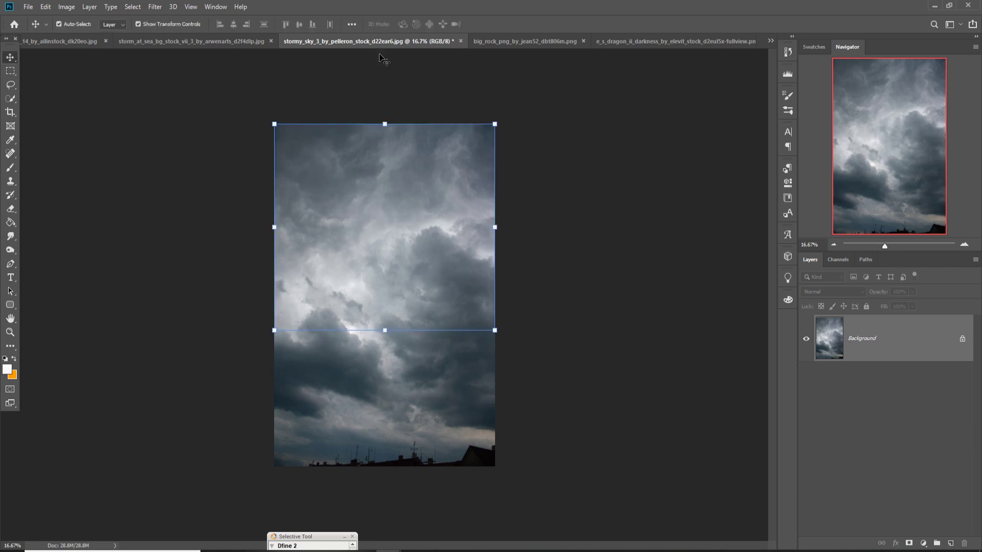
drag(381, 41, 572, 105)
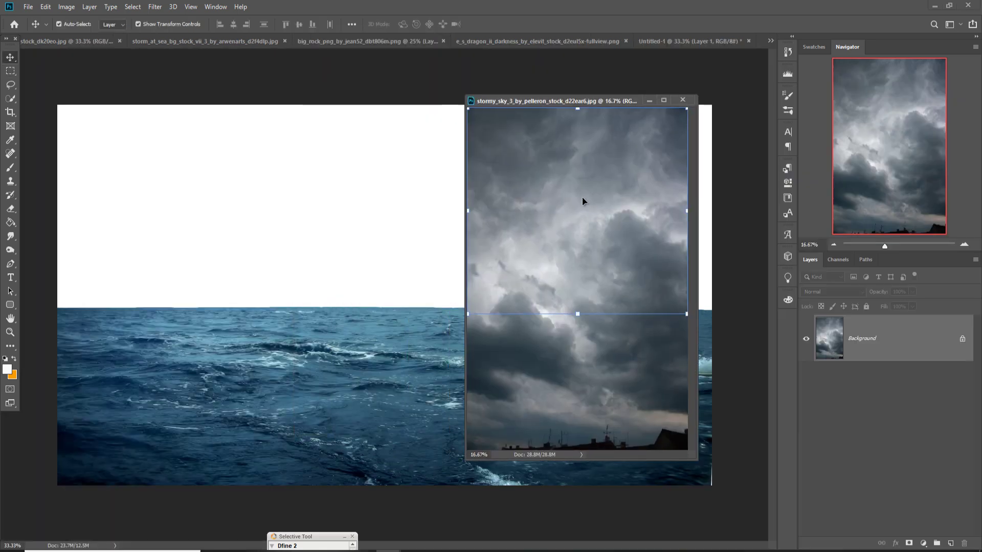
drag(583, 198, 412, 164)
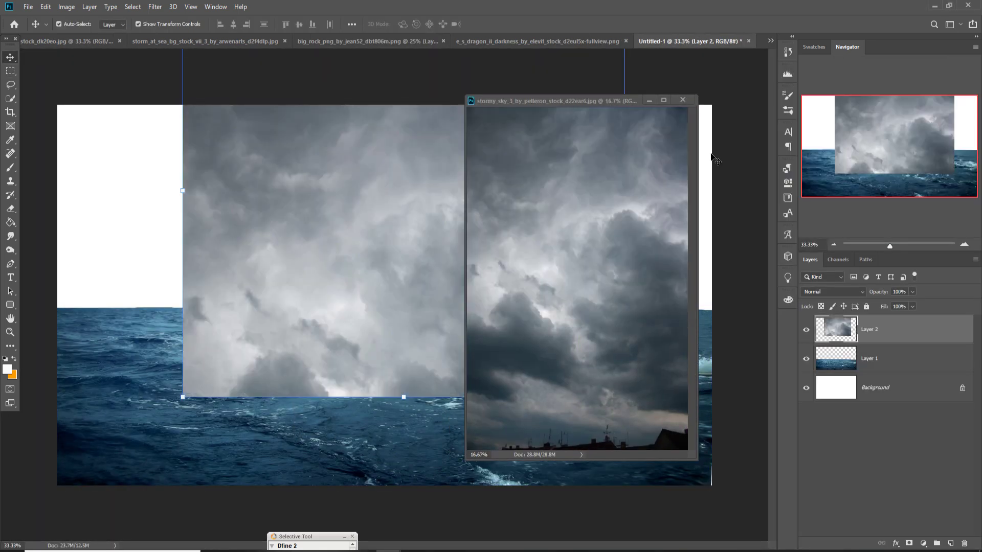
click(648, 103)
Move the sky layer down over the canvas and stretch it to the full canvas width, about 148%
drag(525, 189, 465, 295)
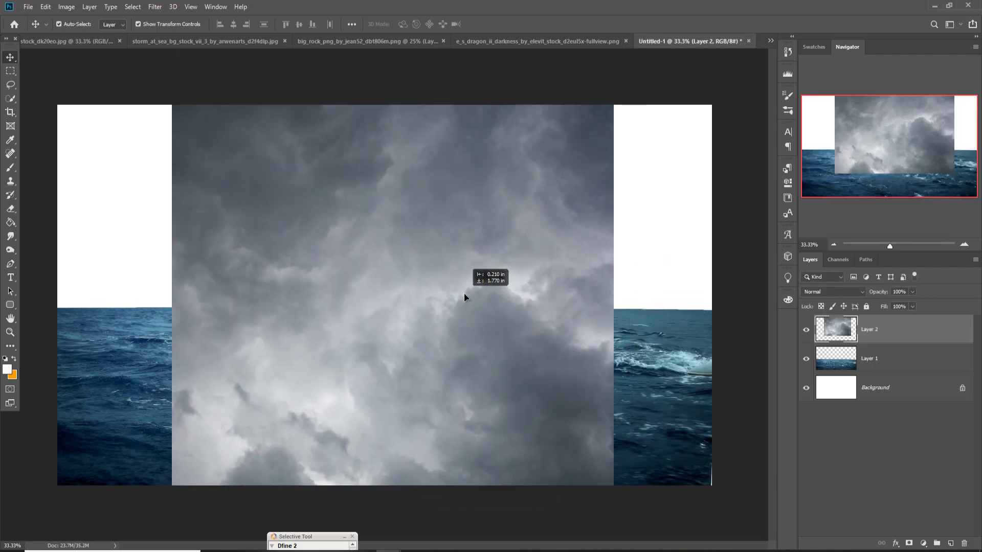
drag(614, 282, 711, 284)
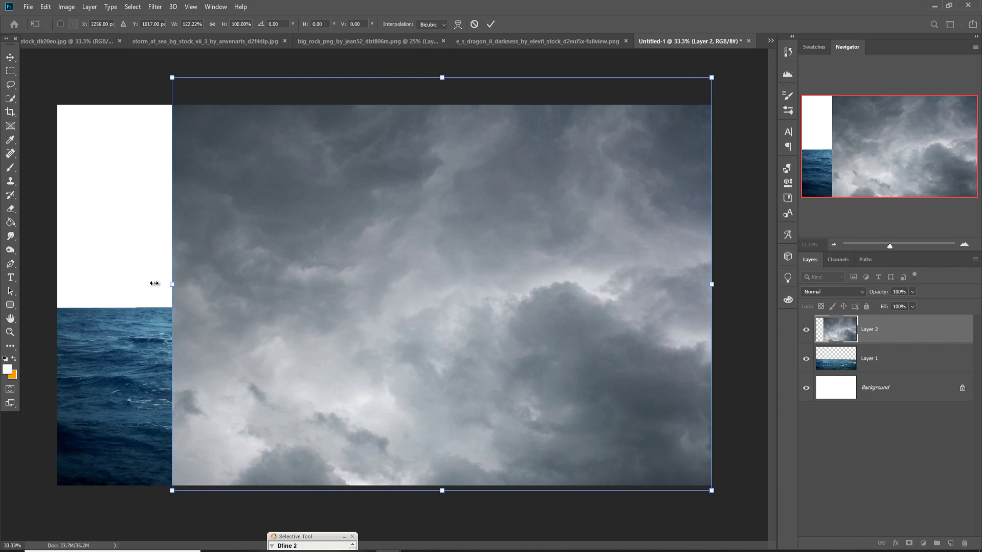
drag(153, 284, 57, 284)
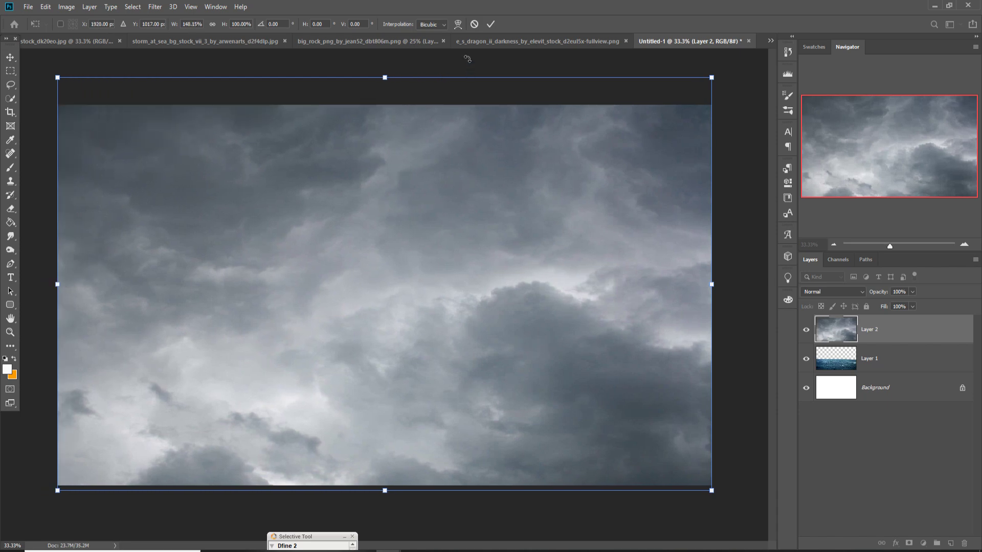
click(490, 24)
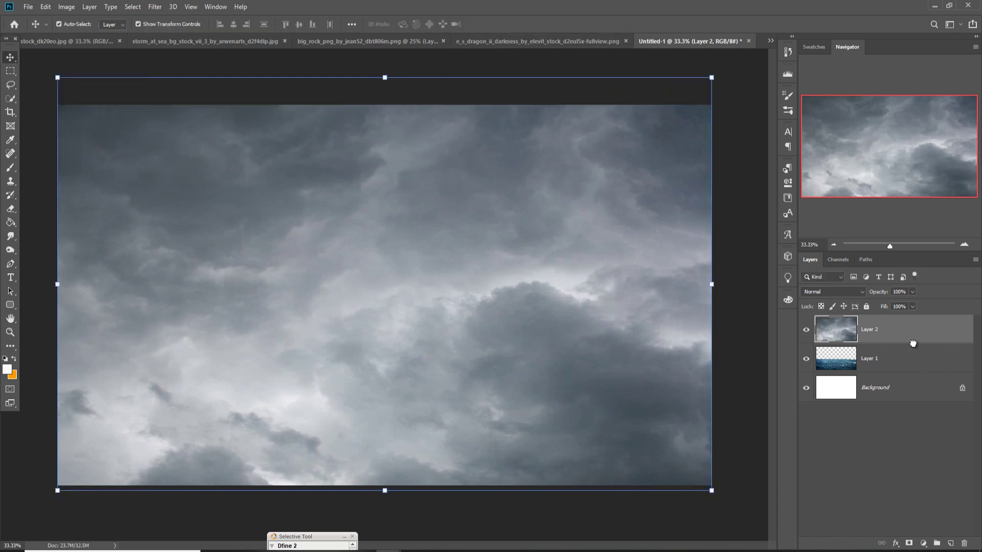
Place the sky layer behind the sea layer and warp the middle of the sea's upper edge slightly downward
drag(912, 343, 869, 374)
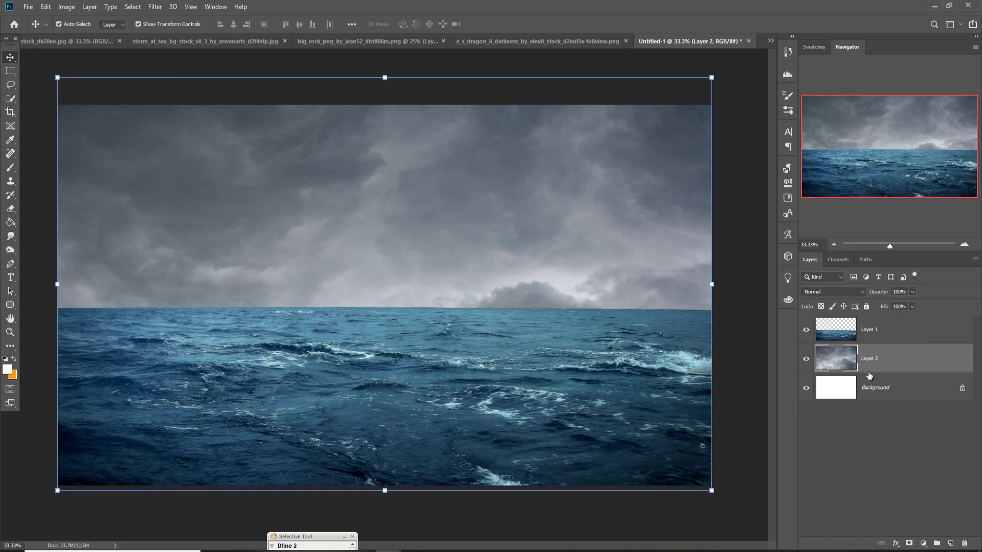
click(878, 337)
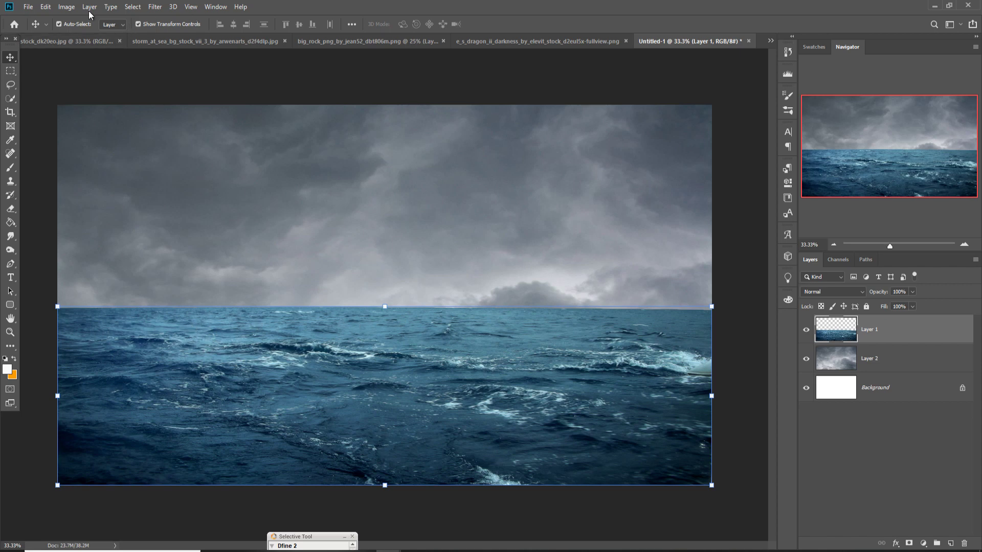
click(46, 8)
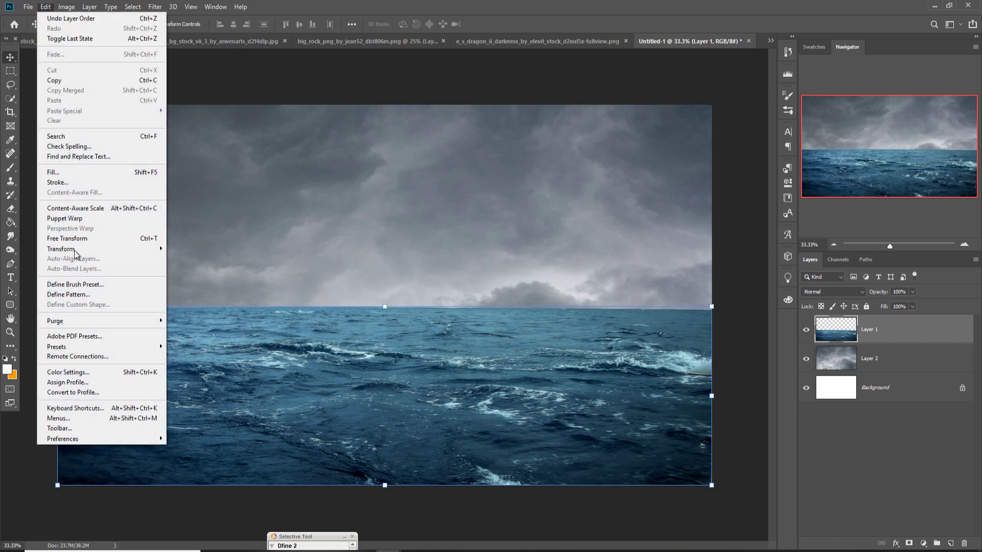
mouse_move(75, 253)
click(186, 314)
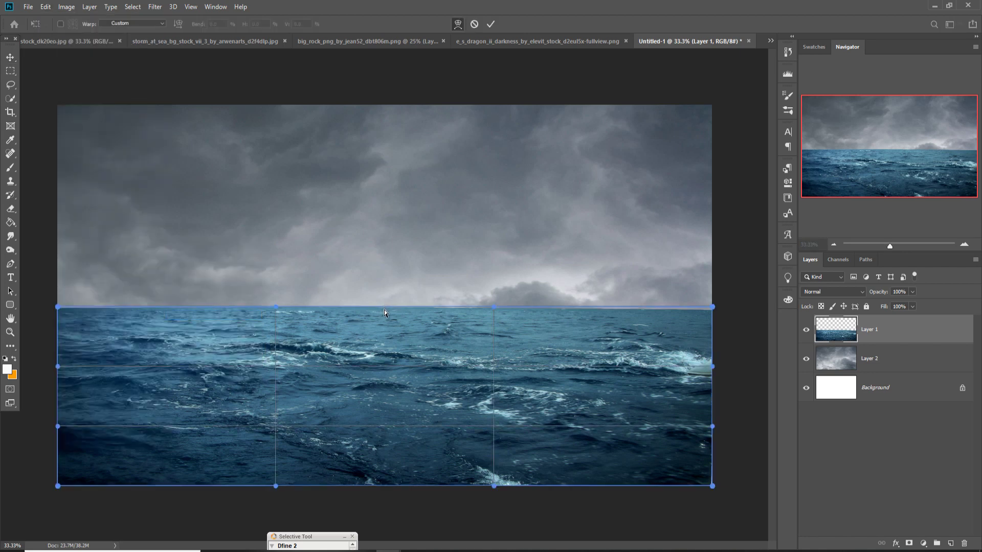
drag(383, 310, 383, 313)
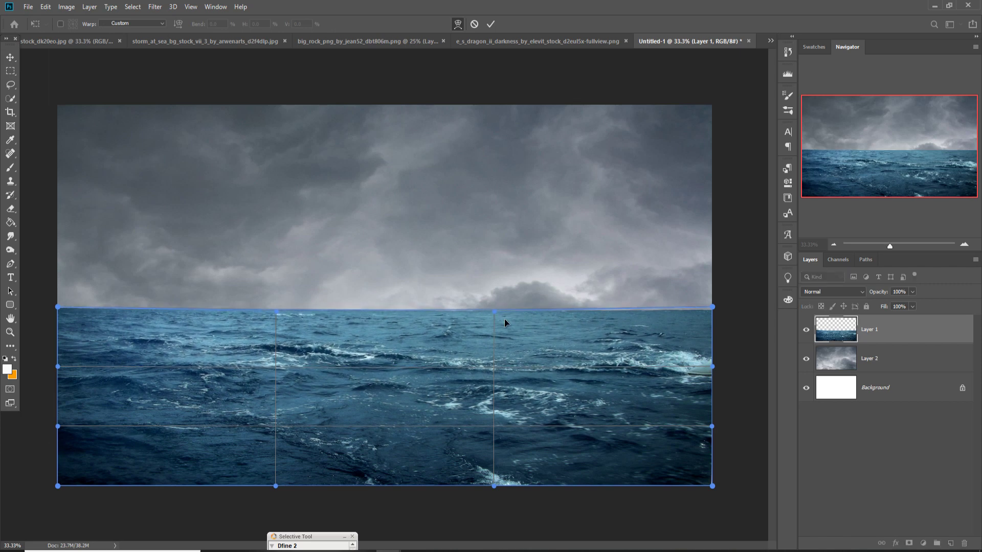
click(490, 24)
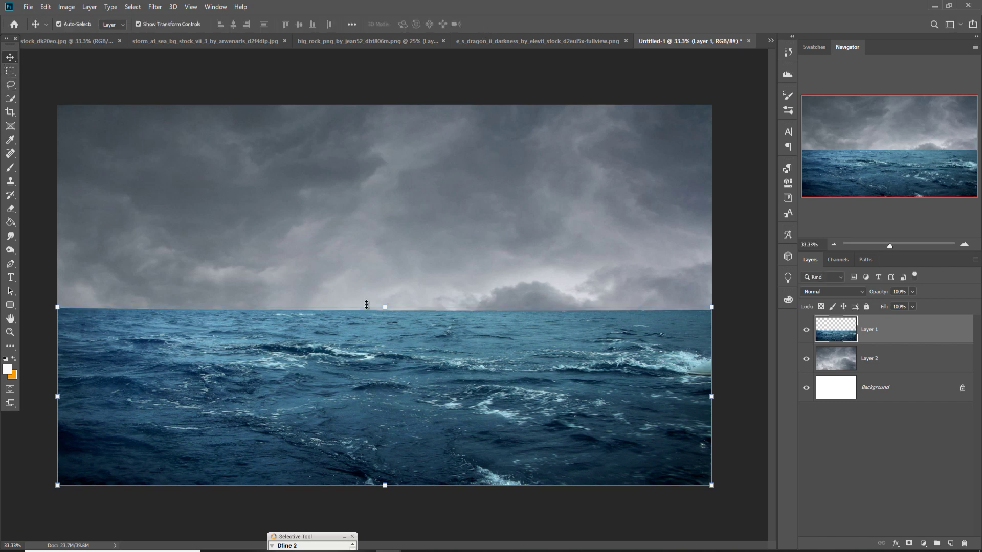
Stretch the sky layer past the canvas sides and reduce its height so it ends a little below the horizon
click(342, 260)
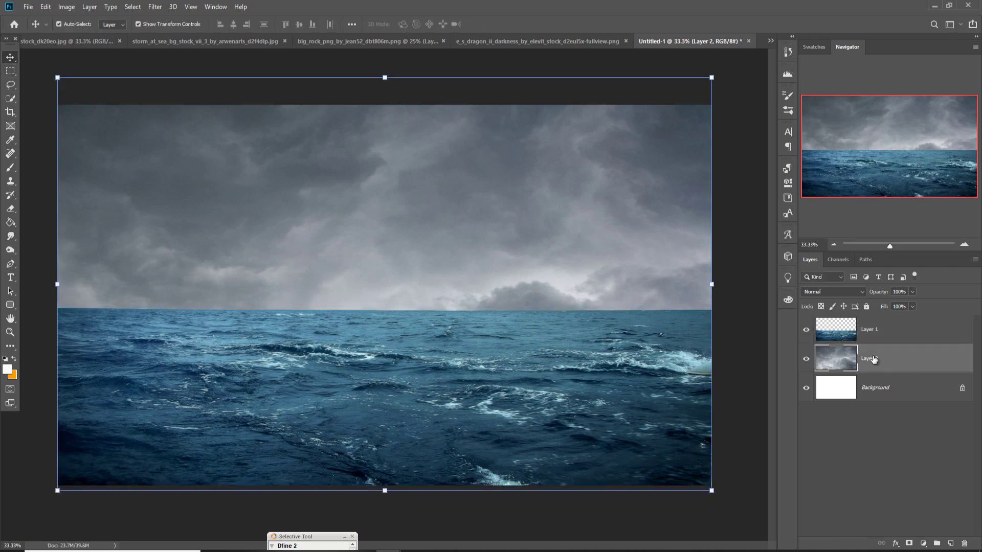
key(ctrl+z)
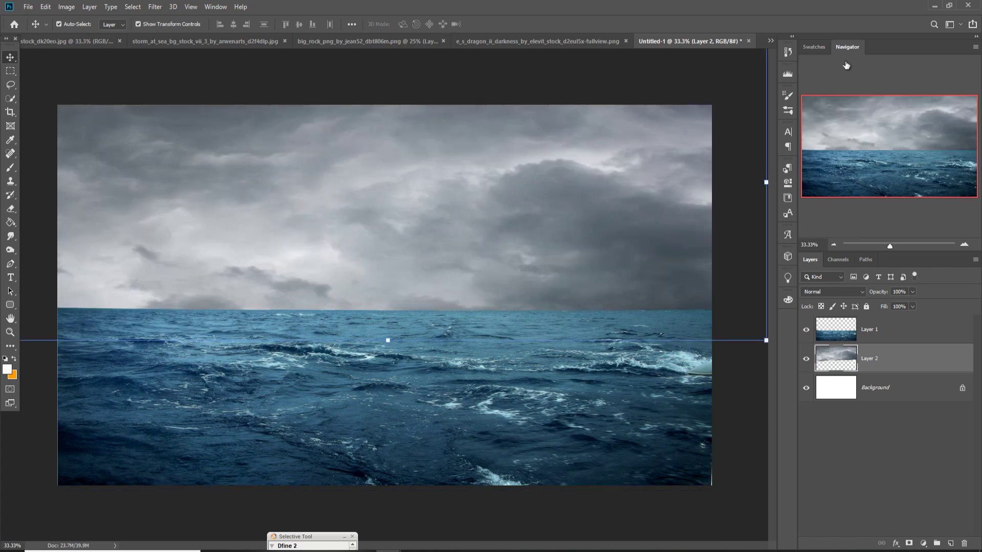
Bring the big_rock image into Untitled-1, scale it to roughly half size and place it in the middle of the sea
click(771, 43)
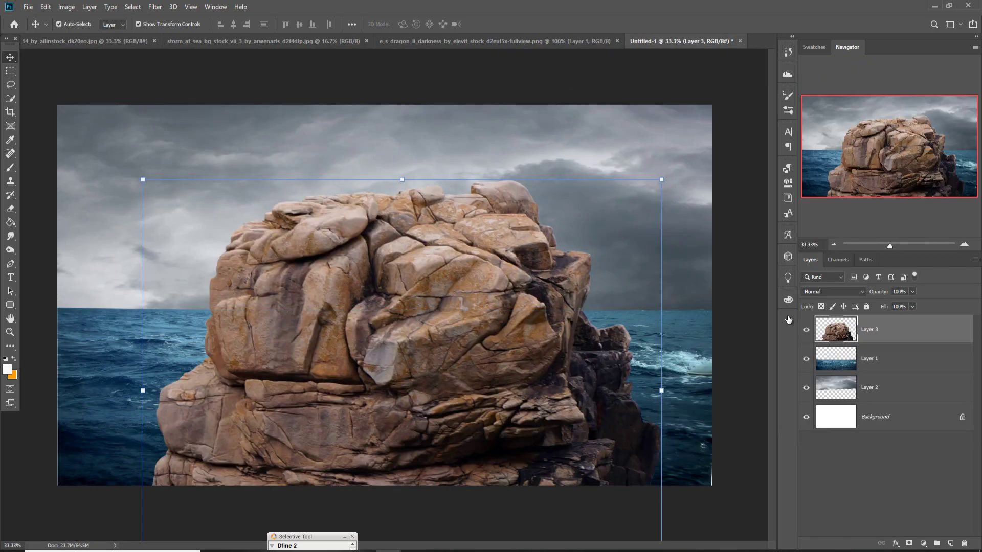
drag(142, 179, 257, 292)
key(Return)
Add a layer mask to the rock and paint its base out with black so it sinks into the water
click(909, 543)
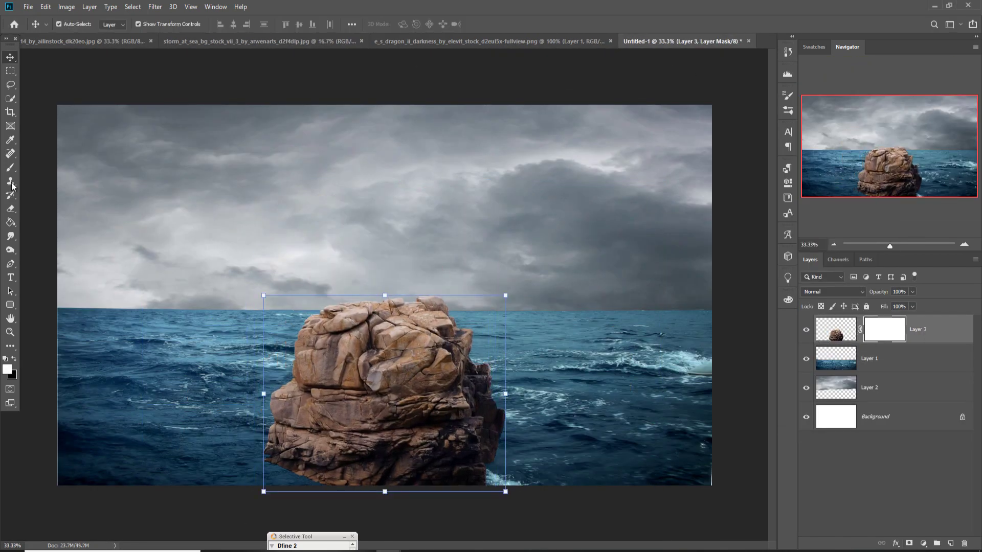
key(b)
key(d)
key(x)
mouse_move(286, 460)
mouse_down()
mouse_move(359, 448)
mouse_move(237, 450)
mouse_move(526, 438)
mouse_up()
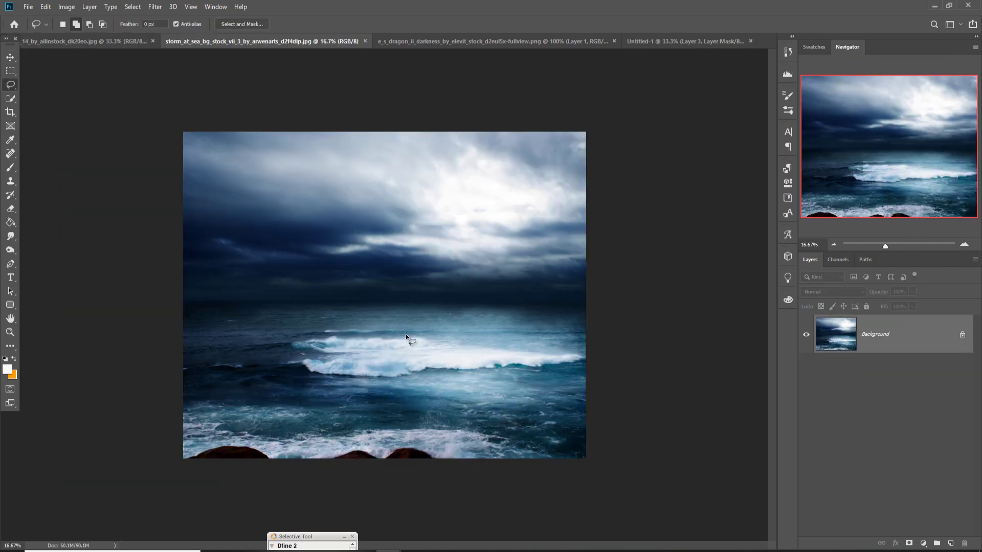
Copy the lassoed wave foam from the storm_at_sea image to the rock's base and mask its edges with a 200 px brush at 41% opacity
drag(407, 338, 438, 332)
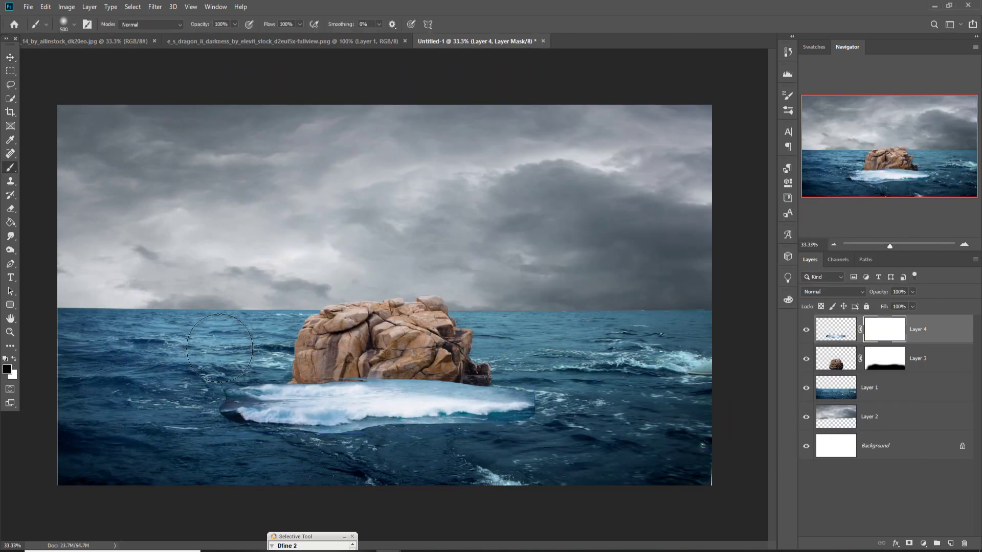
key(bracketleft)
key(bracketleft)
key(bracketleft)
key(4)
key(1)
mouse_move(251, 317)
mouse_down()
mouse_move(339, 355)
mouse_move(559, 387)
mouse_move(291, 463)
mouse_move(362, 436)
mouse_up()
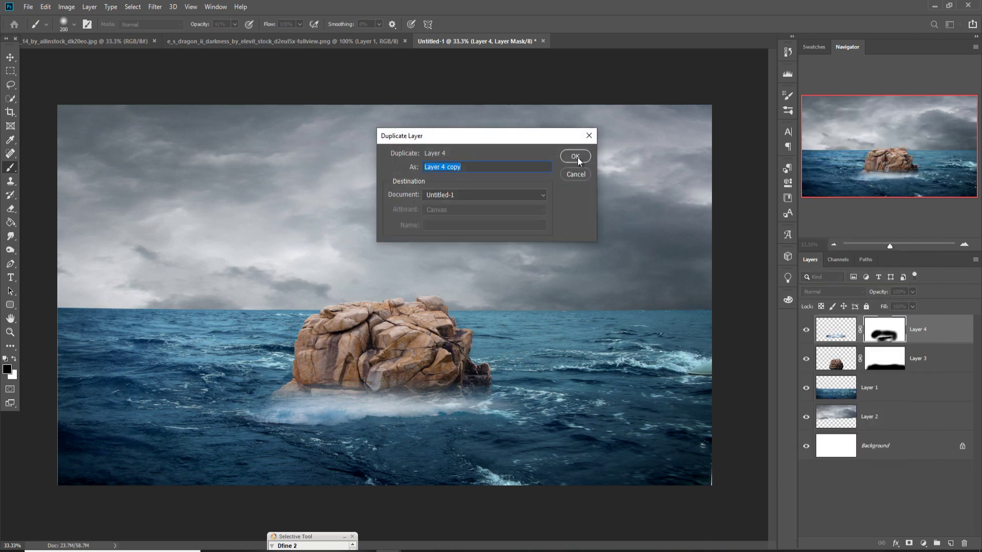
Duplicate the foam layer, shrink the copy to about 46% and place copies at both sides of the rock's base
click(574, 157)
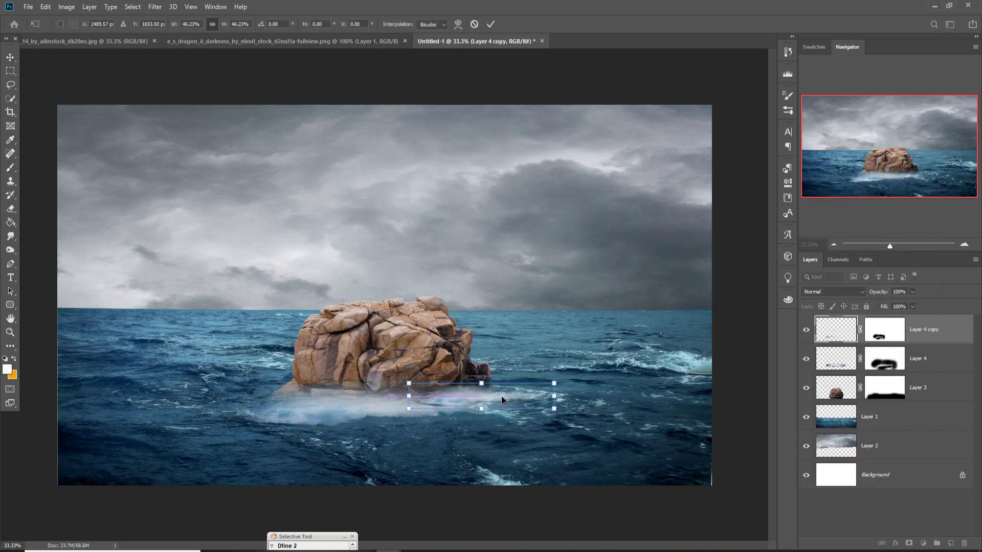
key(v)
drag(501, 399, 255, 405)
Start a Pen path in the cloaked man image at the tip of the cloak's rear hem
click(108, 41)
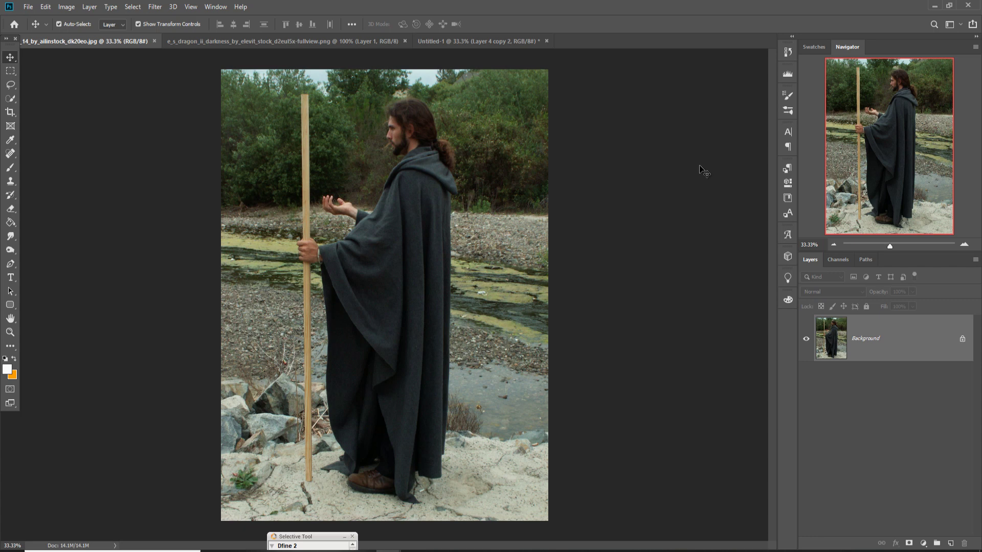
click(11, 265)
click(11, 264)
click(41, 263)
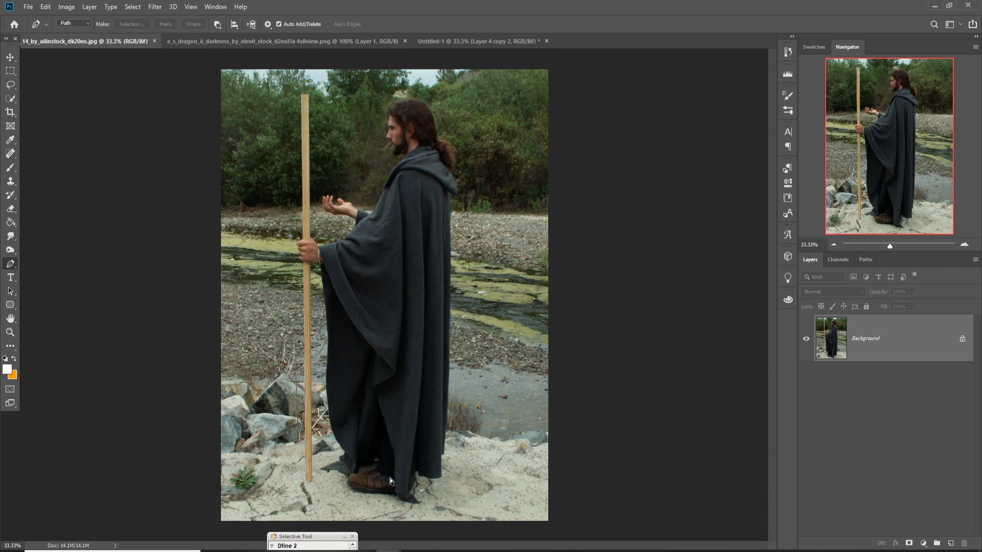
key(ctrl+plus)
key(ctrl+plus)
key(ctrl+plus)
key(ctrl+plus)
key(ctrl+plus)
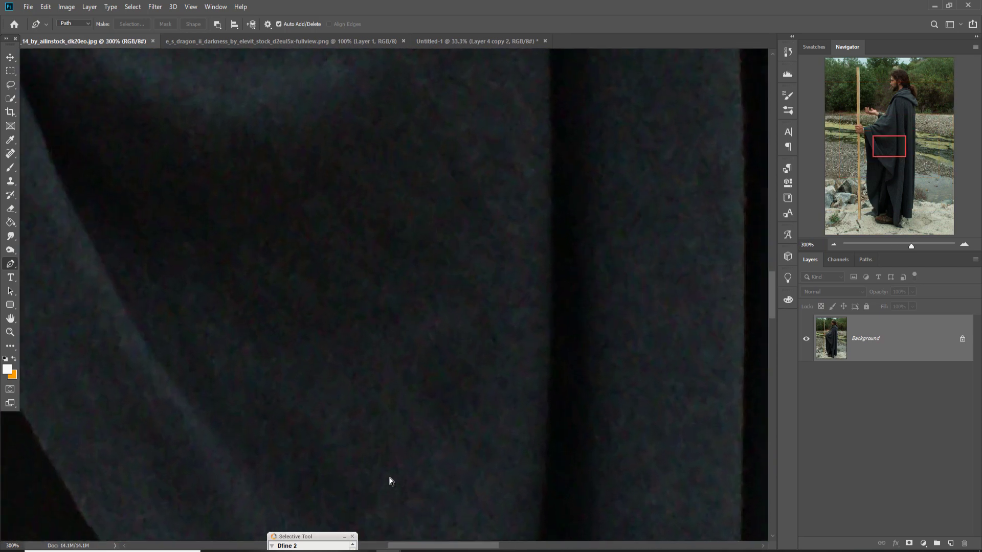
drag(441, 254, 484, 77)
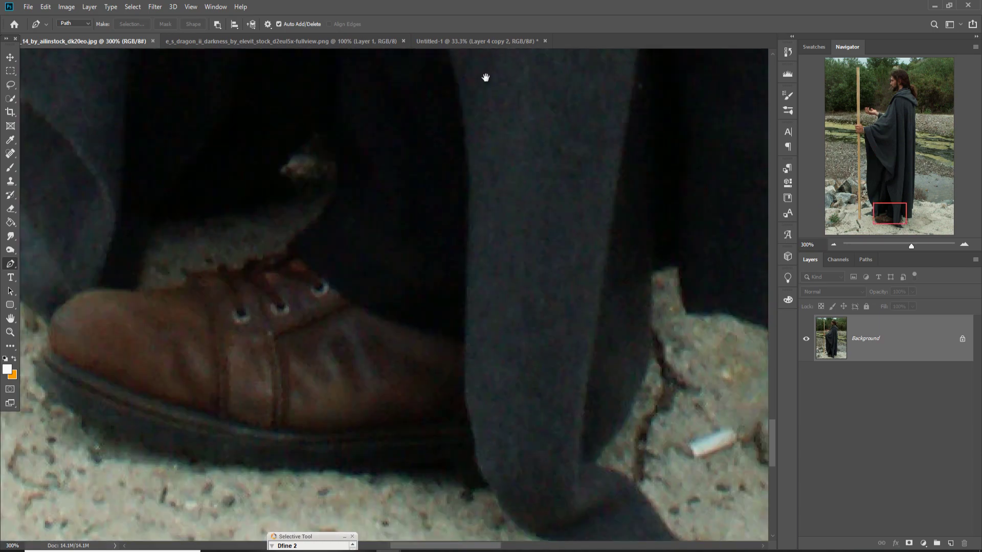
drag(478, 266, 594, 293)
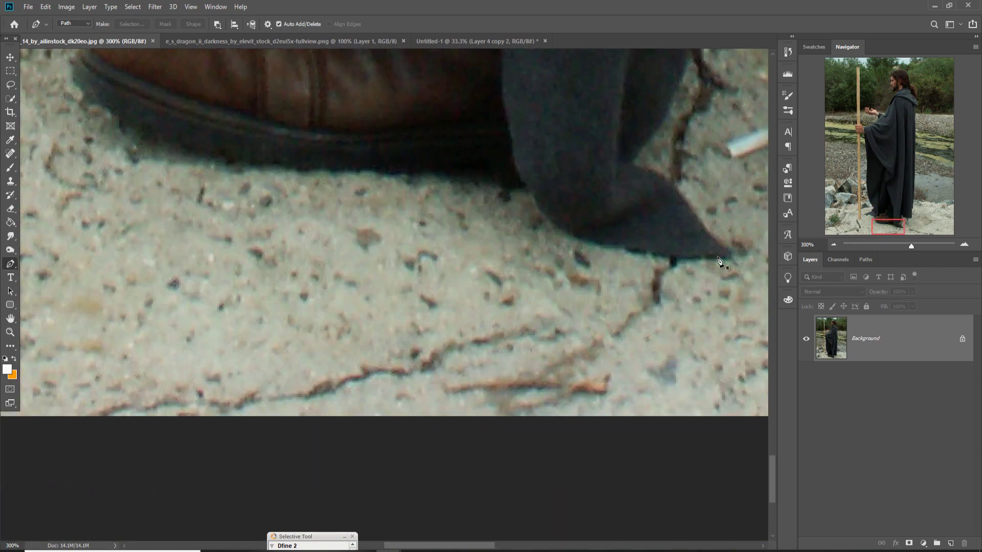
drag(718, 257, 726, 256)
click(671, 256)
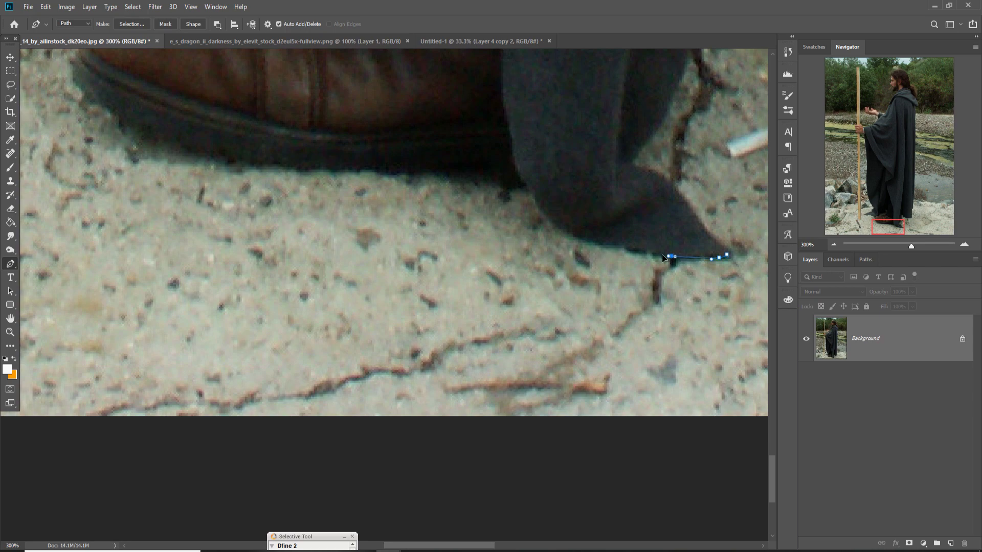
Continue the Pen path along the rear hem and under the shoe's sole up to the toe
drag(609, 246, 553, 225)
click(537, 208)
click(525, 193)
click(318, 168)
click(88, 125)
click(64, 107)
click(75, 95)
drag(76, 73, 255, 430)
Continue the Pen path from the shoe's toe around the cloak's front hem and up its front edge
click(256, 430)
click(226, 410)
click(147, 365)
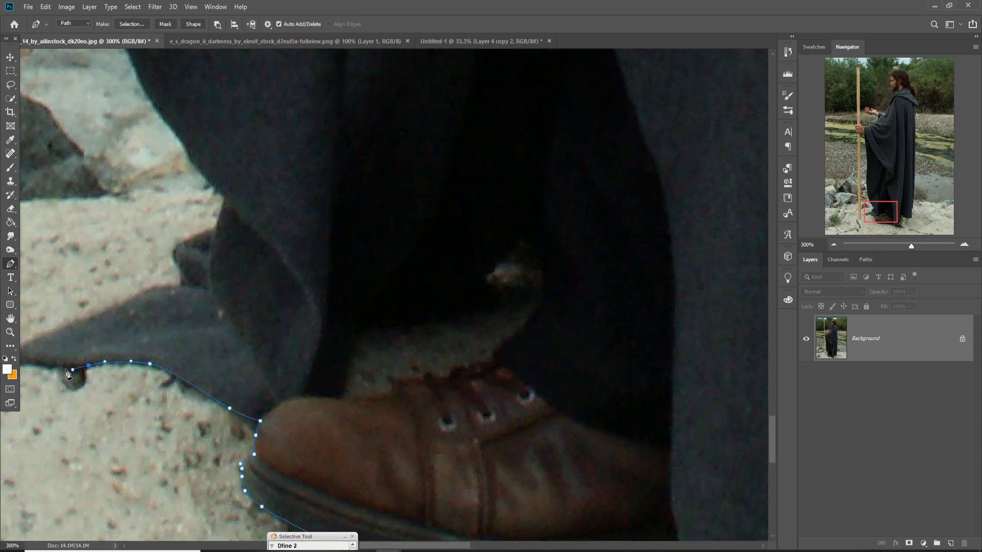
drag(46, 357, 217, 394)
click(177, 395)
click(336, 326)
click(388, 238)
click(349, 184)
Bring the cut-out man with his staff into Untitled-1, scale him down and stand him on top of the rock
drag(345, 176, 613, 511)
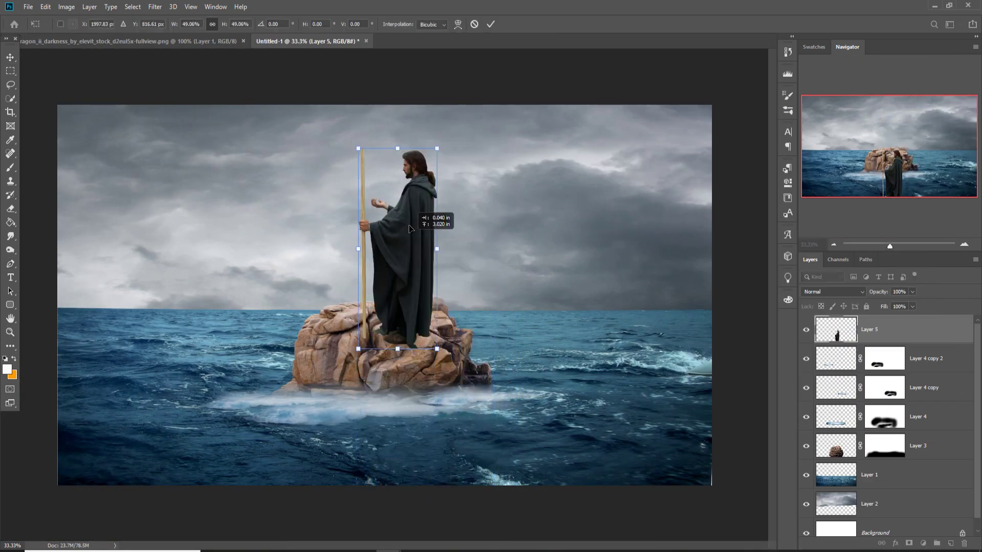
click(489, 24)
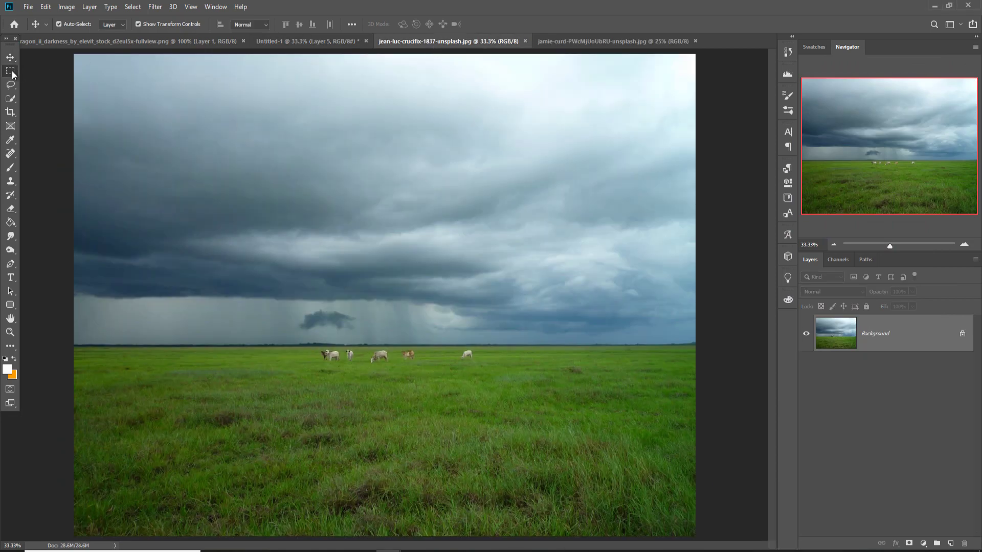
Copy the sky of the jean-luc-crucifix image into Untitled-1, fit it to the canvas width behind the sea and raise it to the horizon
drag(74, 53, 701, 348)
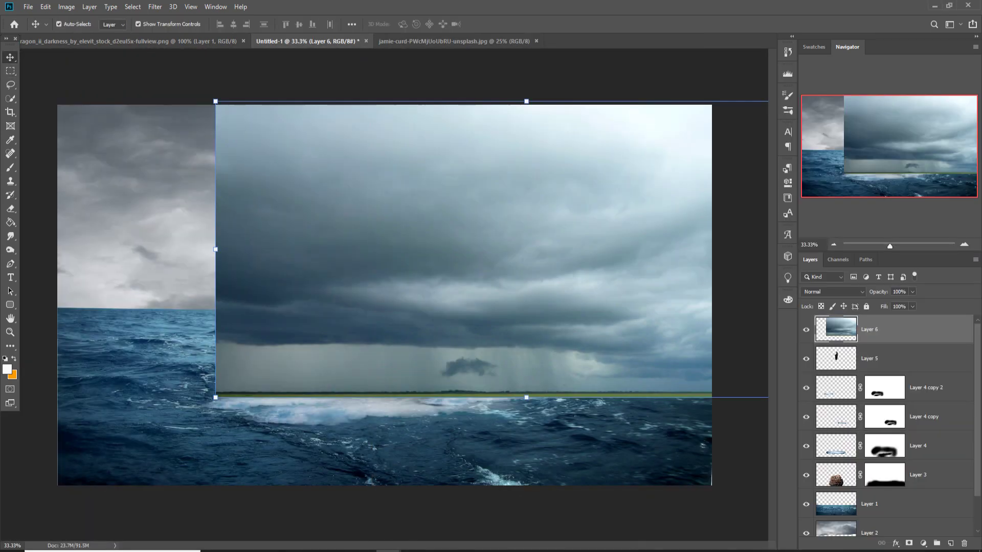
drag(490, 201, 332, 208)
drag(658, 250, 714, 251)
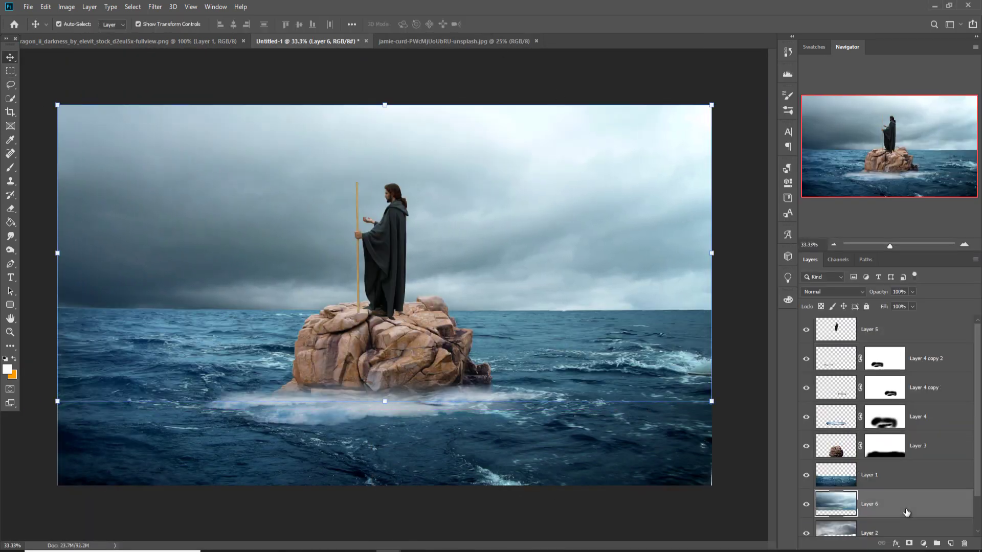
drag(552, 259, 555, 174)
Add a Curves adjustment layer above the foam copies and pull the curve down to darken the scene beneath the man
click(920, 359)
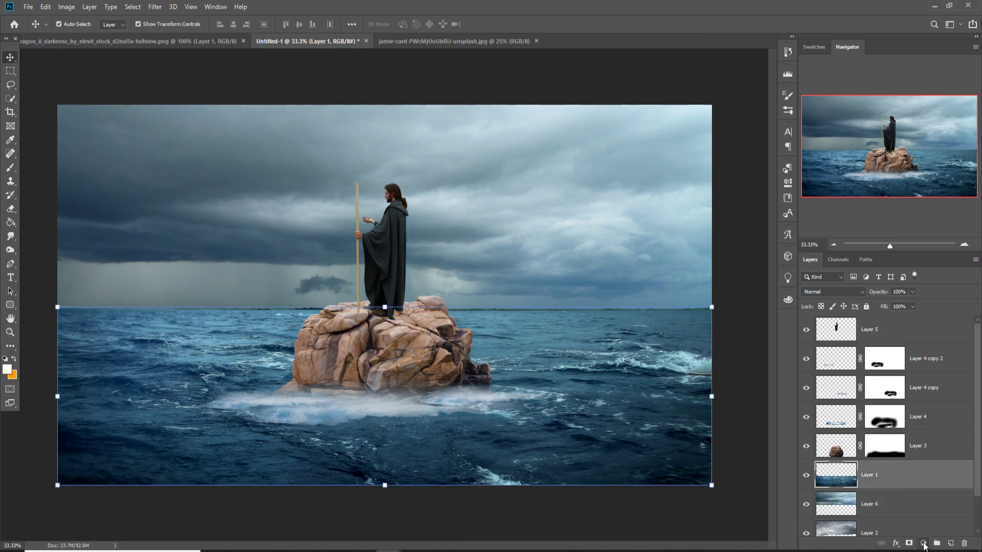
click(923, 544)
click(859, 416)
drag(714, 271, 716, 303)
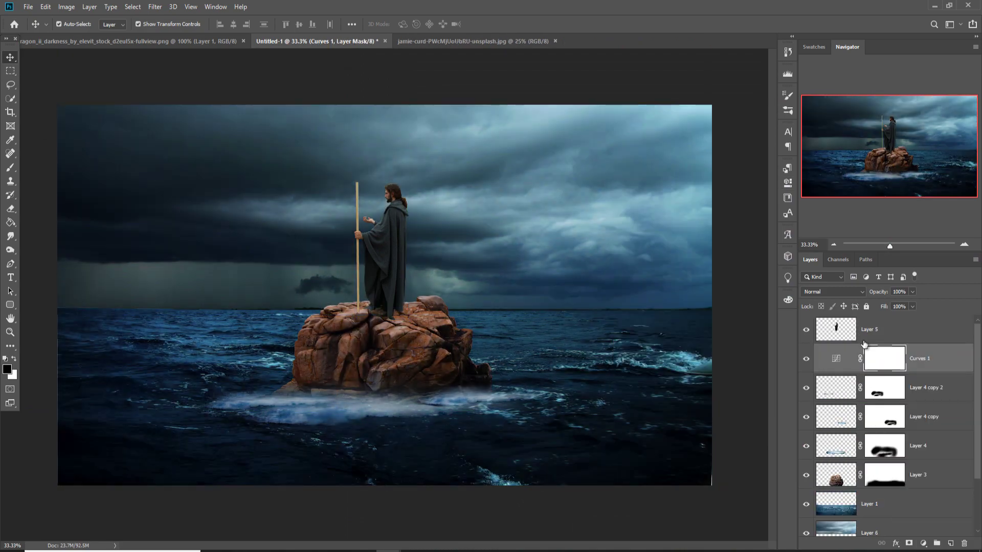
Duplicate the man's layer and apply a white Color Overlay to the copy
right_click(874, 329)
click(789, 158)
click(923, 544)
key(Escape)
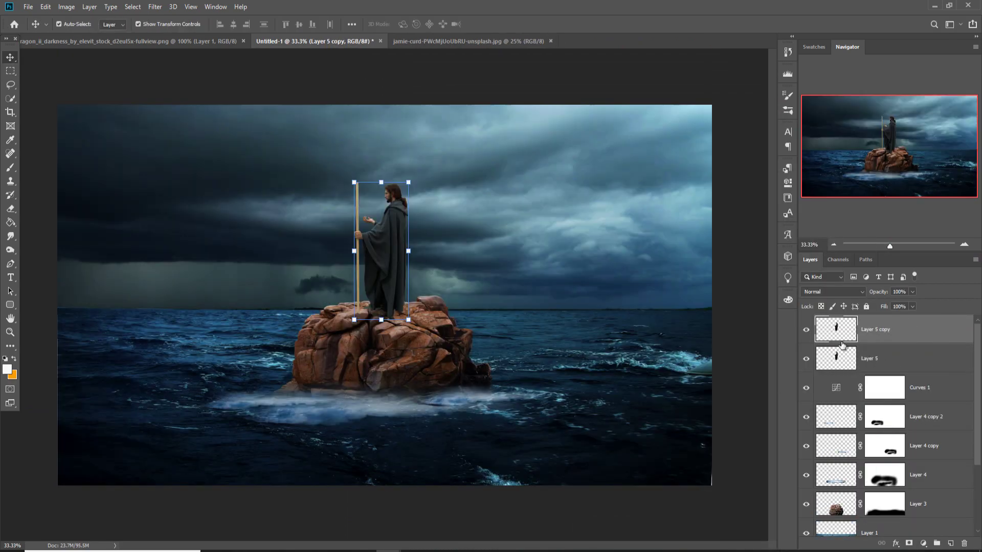
click(896, 543)
click(915, 526)
click(936, 310)
Mask the white copy with black brush strokes over the man's body and hands so only the staff stays white
key(ctrl+1)
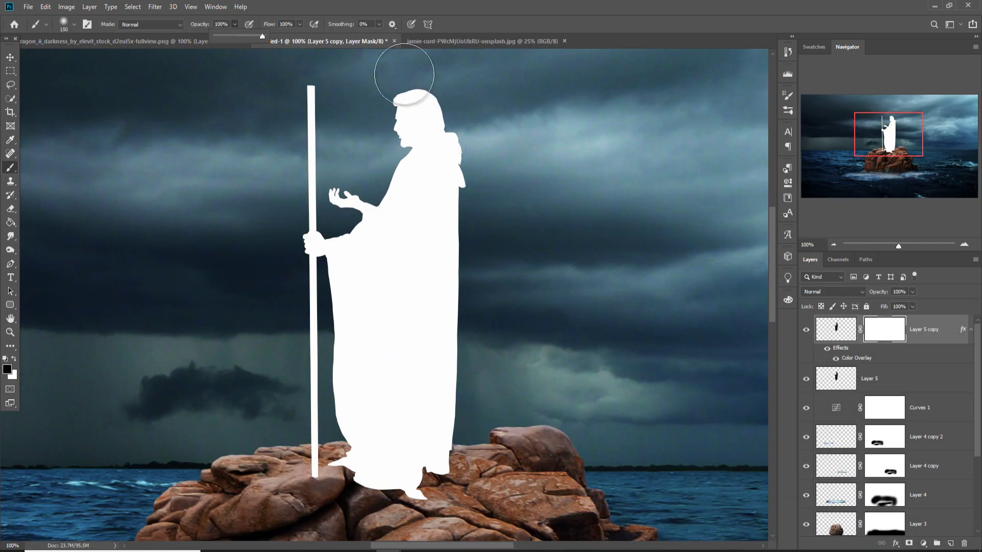
mouse_move(394, 98)
mouse_down()
mouse_move(382, 435)
mouse_move(346, 307)
mouse_move(409, 476)
mouse_up()
key(bracketleft)
key(bracketleft)
key(bracketleft)
key(bracketleft)
scroll(307, 250, up, 2)
mouse_move(366, 240)
mouse_down()
mouse_move(330, 218)
mouse_move(304, 236)
mouse_move(332, 240)
mouse_up()
key(v)
key(ctrl+0)
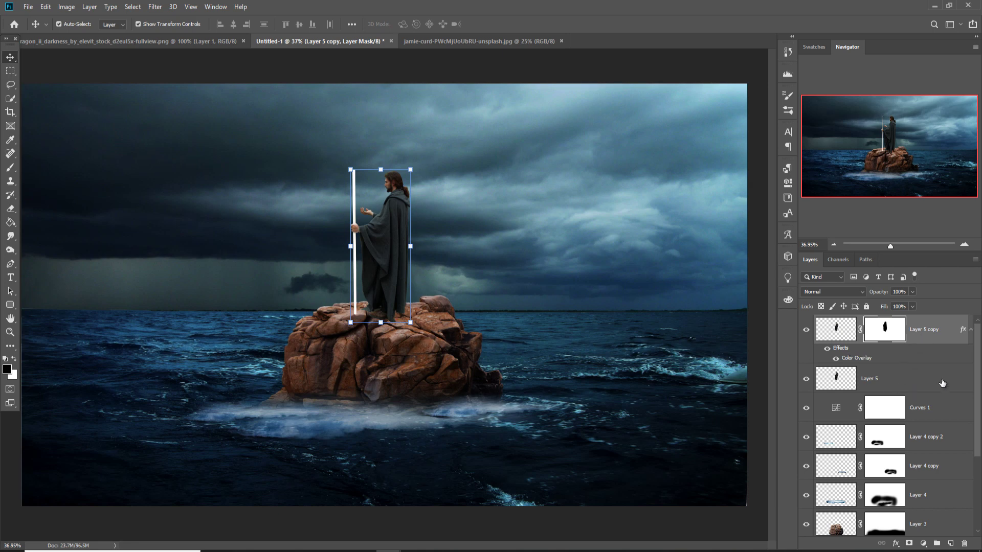
Create an empty layer and merge it with the white staff copy to flatten its overlay and mask
click(949, 541)
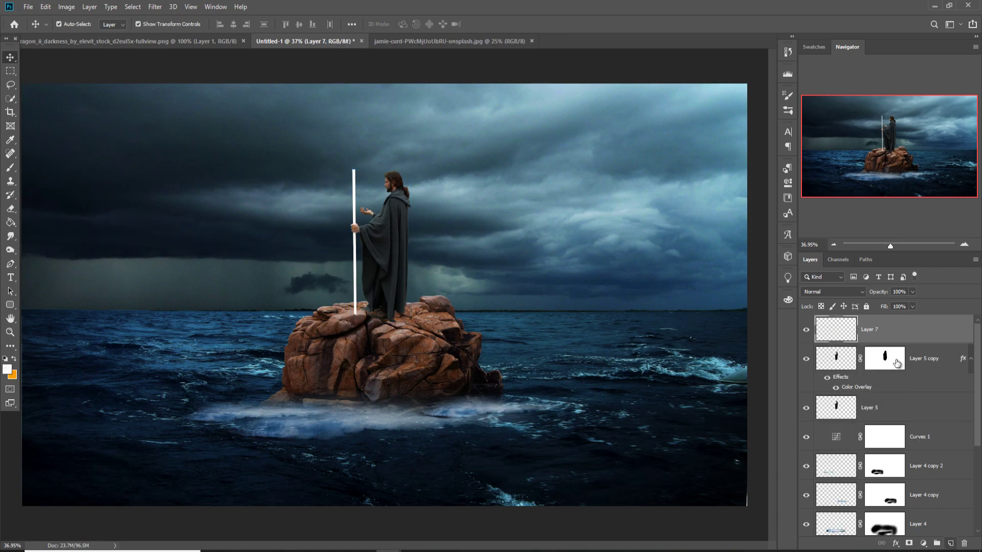
shift+click(928, 358)
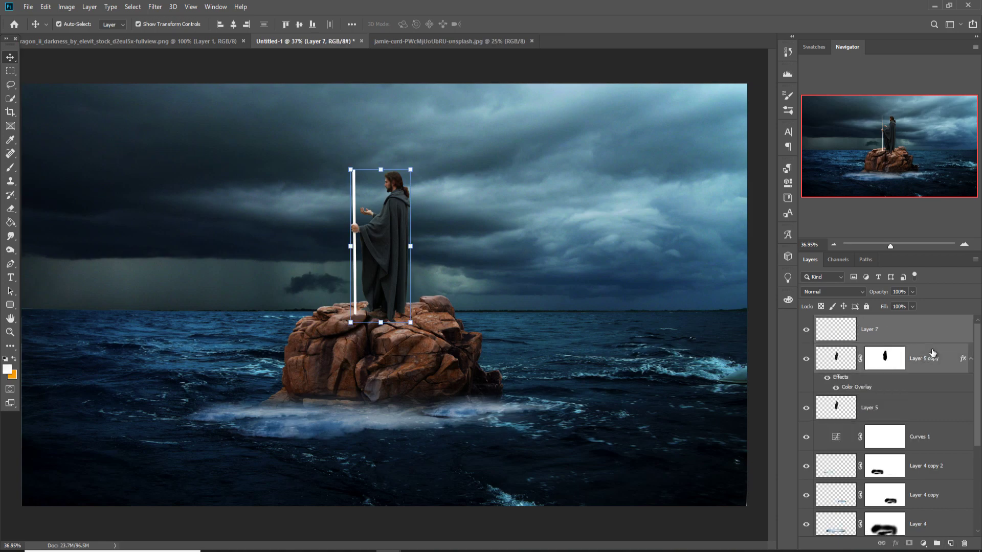
right_click(914, 322)
click(834, 415)
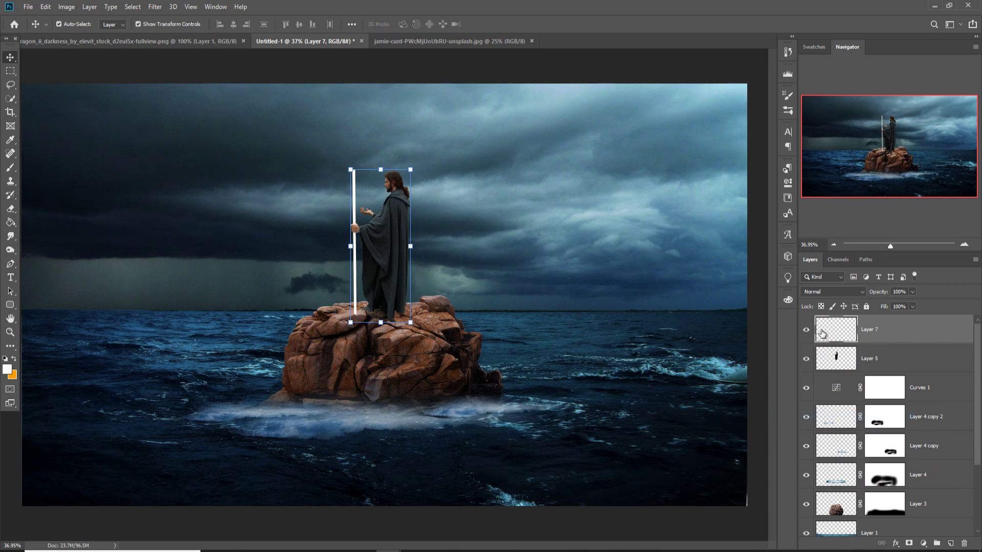
Compare the composite with and without the white staff layer
click(804, 331)
click(804, 331)
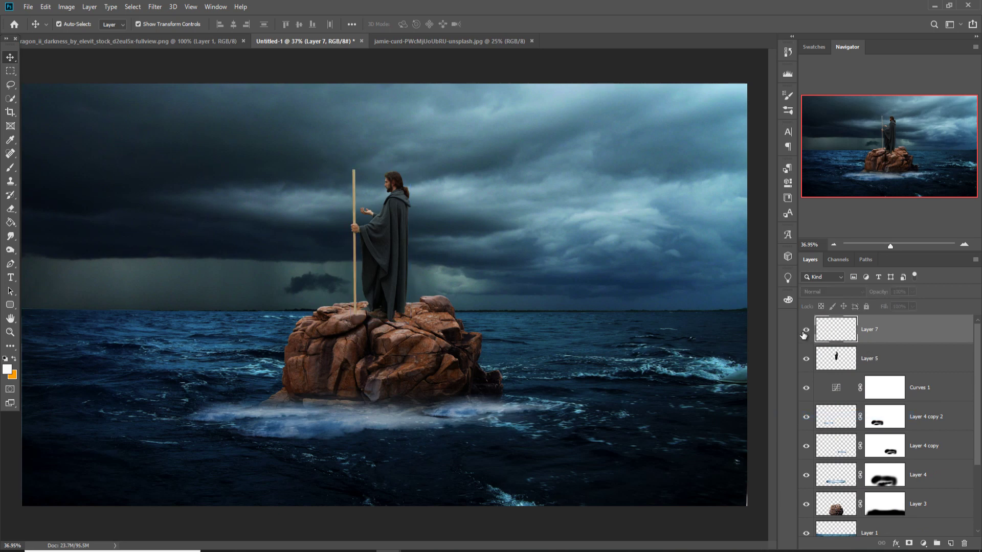
click(804, 331)
click(804, 331)
click(804, 331)
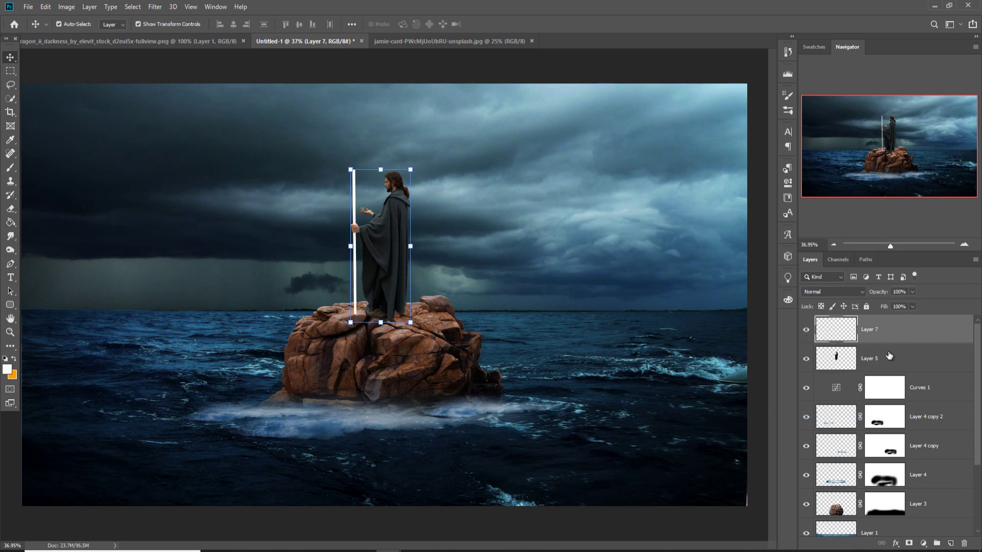
Add an empty layer directly above the Curves 1 adjustment and set up the Brush with a black foreground color
click(933, 389)
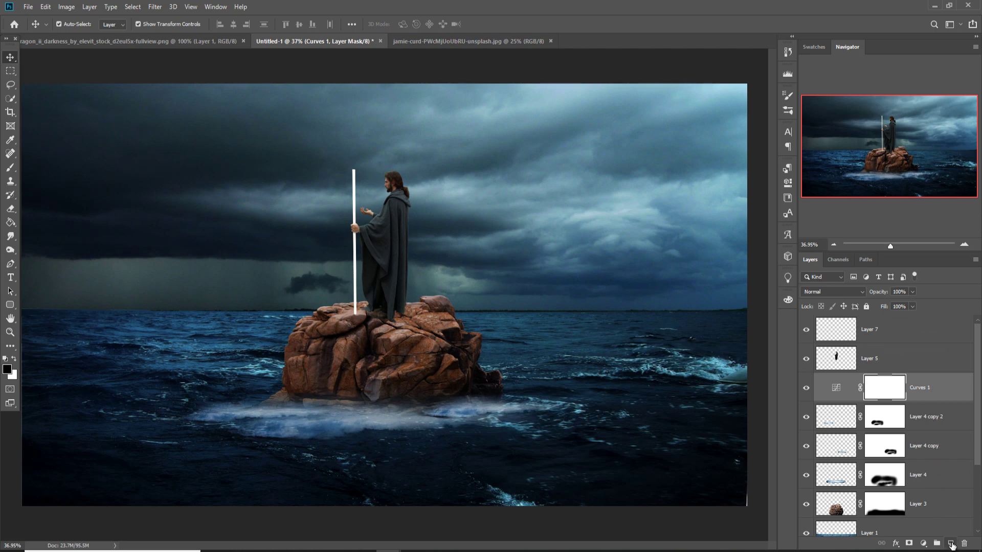
click(952, 544)
click(10, 170)
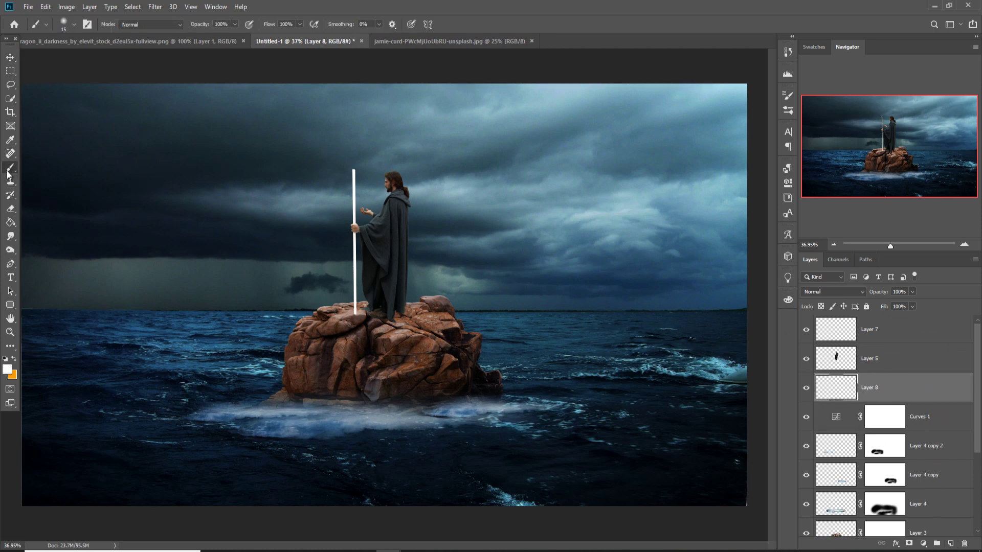
click(13, 360)
click(8, 370)
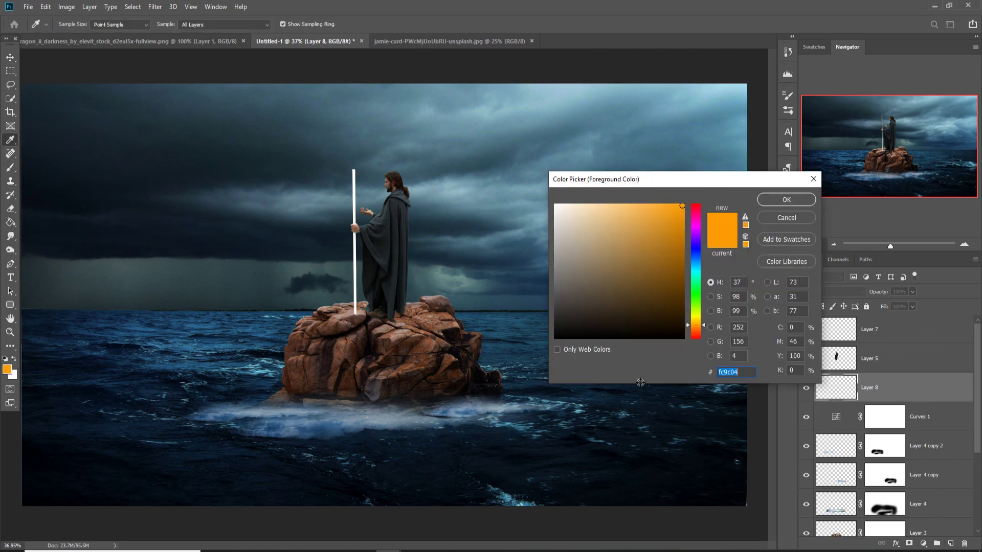
click(774, 199)
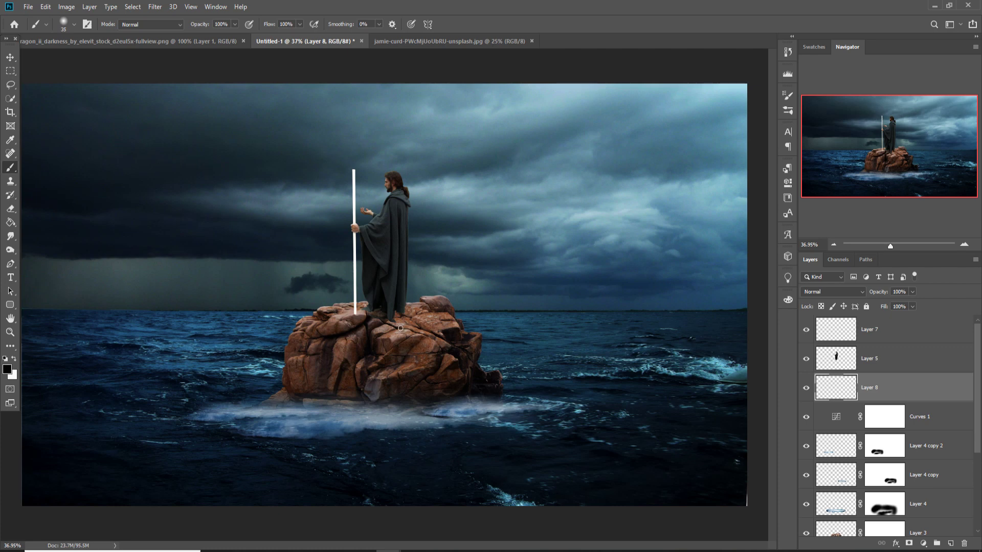
Enlarge the soft brush and paint a black shadow spot on the rock at the man's feet
key(bracketright)
key(bracketright)
key(bracketright)
key(bracketright)
key(bracketright)
key(bracketright)
key(bracketright)
key(bracketright)
key(bracketright)
key(bracketright)
key(bracketright)
key(bracketright)
key(bracketright)
key(bracketright)
key(bracketright)
key(bracketright)
key(bracketleft)
key(bracketleft)
key(bracketleft)
key(bracketleft)
key(bracketleft)
mouse_move(390, 318)
mouse_down()
mouse_move(381, 327)
mouse_move(394, 314)
mouse_move(409, 333)
mouse_move(404, 324)
mouse_move(550, 320)
mouse_up()
Transform the shadow spot to about 391% width and 60% height, placing it on the rock beneath the man's feet
key(ctrl+t)
drag(453, 289, 343, 305)
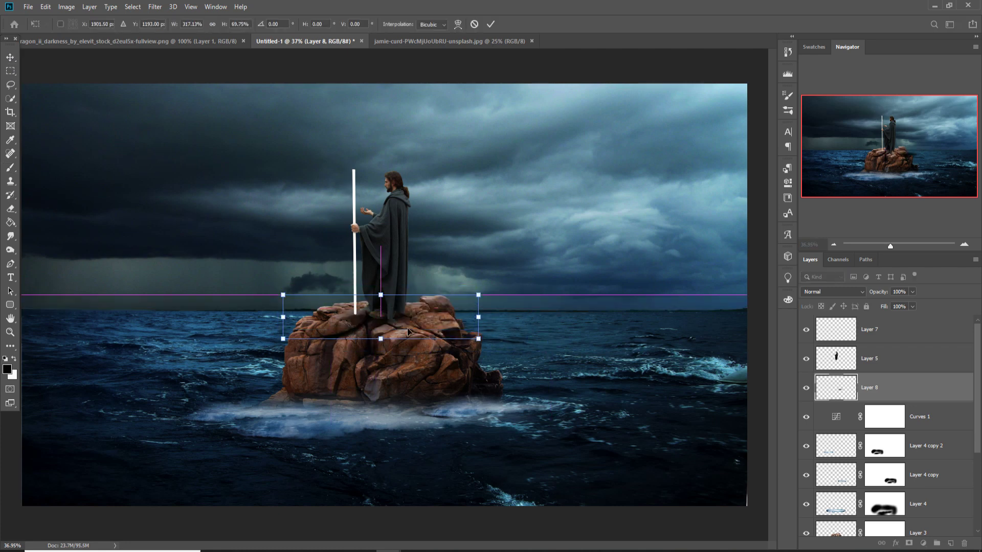
drag(478, 318, 524, 318)
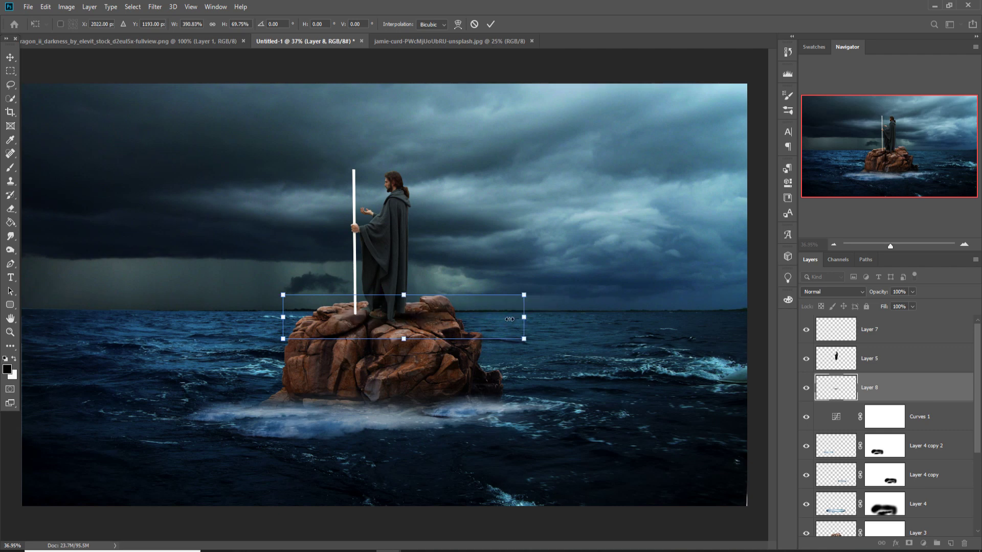
mouse_move(411, 322)
mouse_down()
mouse_move(387, 322)
mouse_move(381, 334)
mouse_move(409, 322)
mouse_up()
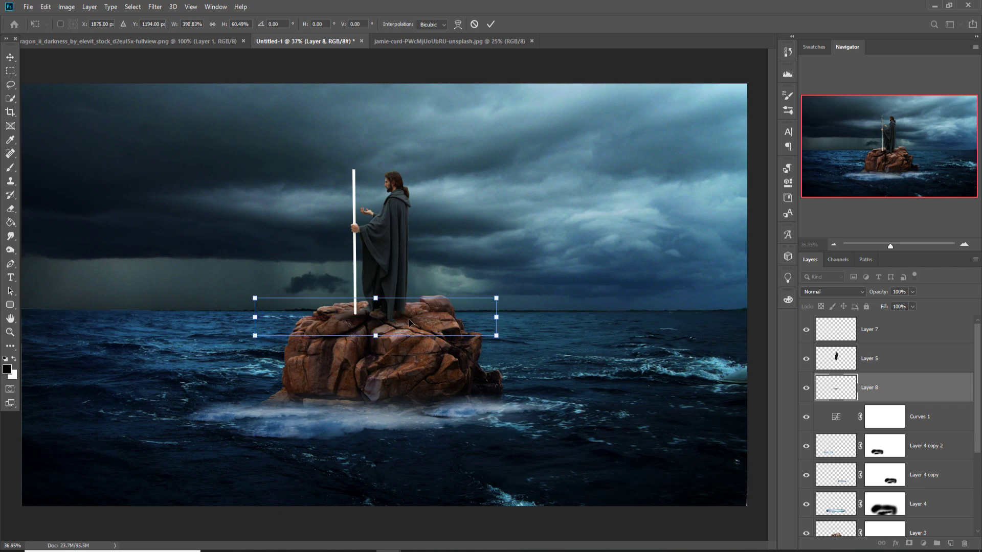
click(490, 24)
Widen the foot shadow to about 115% and center it beneath the man
key(ctrl+t)
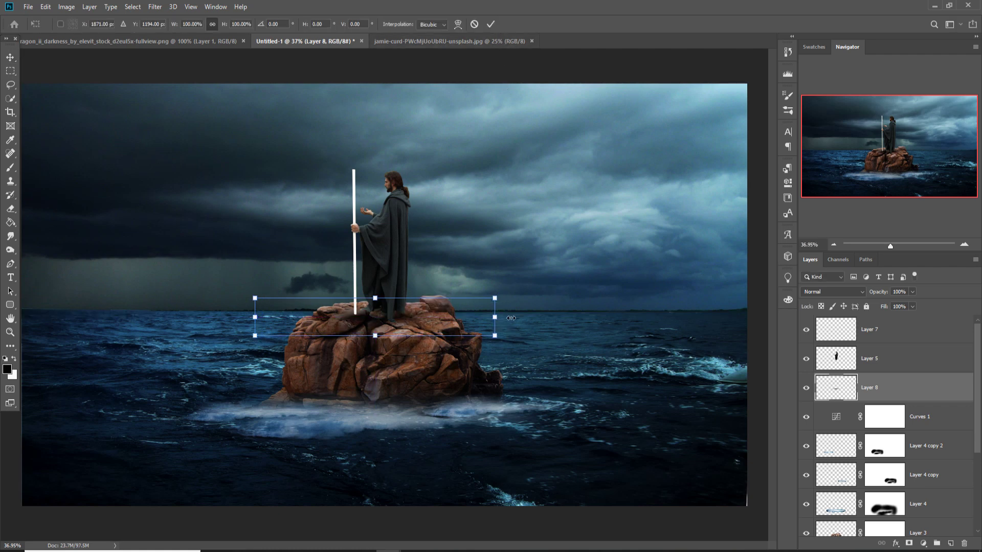
drag(495, 317, 539, 318)
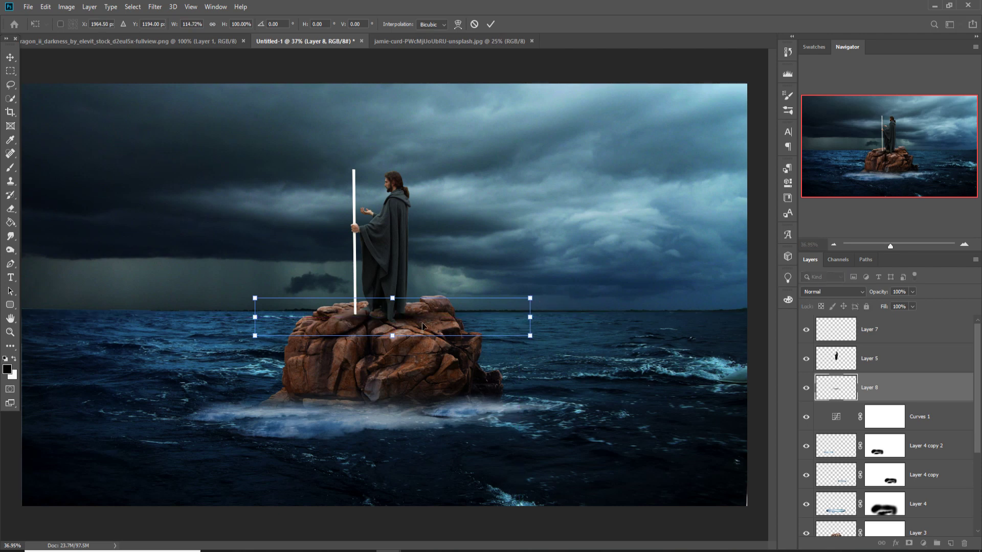
drag(409, 321, 397, 322)
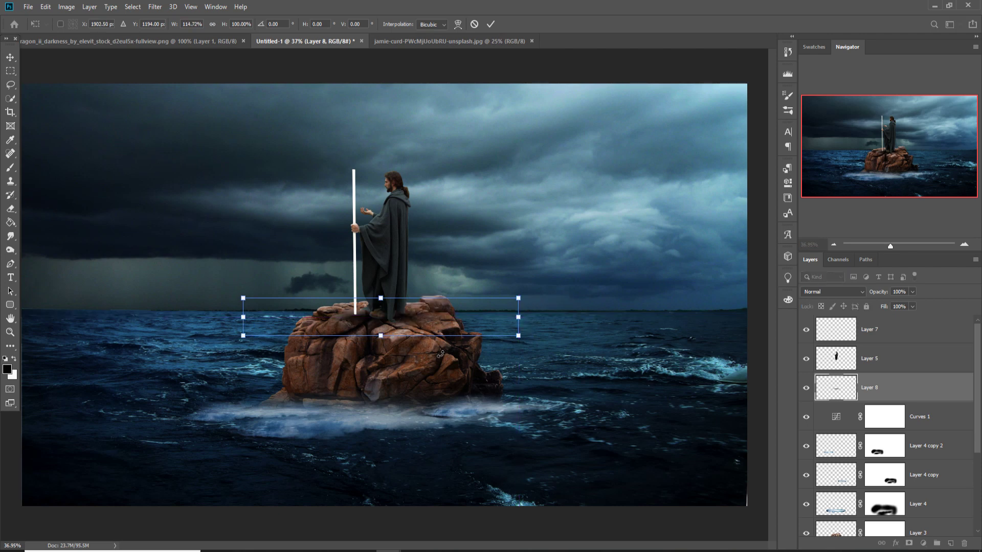
click(491, 24)
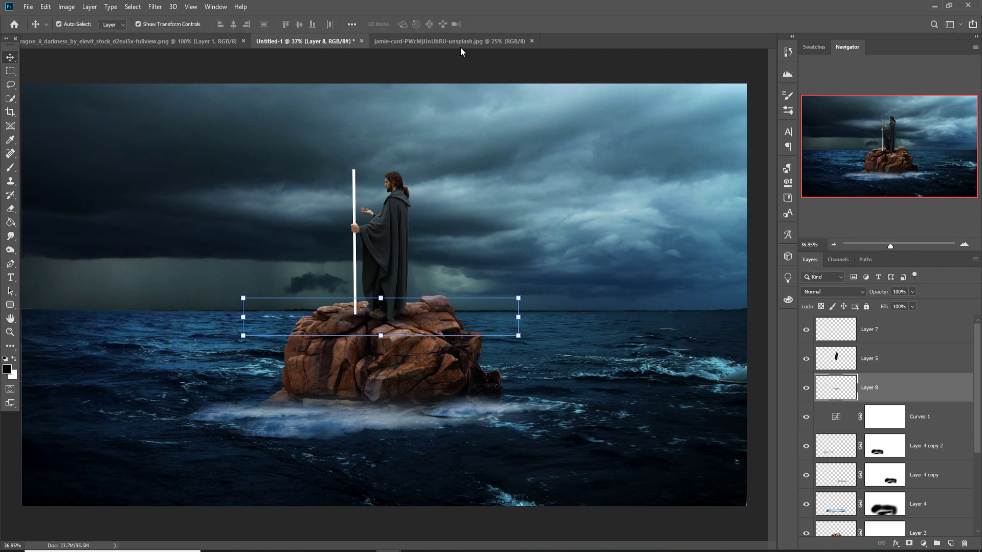
Apply a Gaussian Blur to the white staff layer to give the staff a soft glow
click(399, 312)
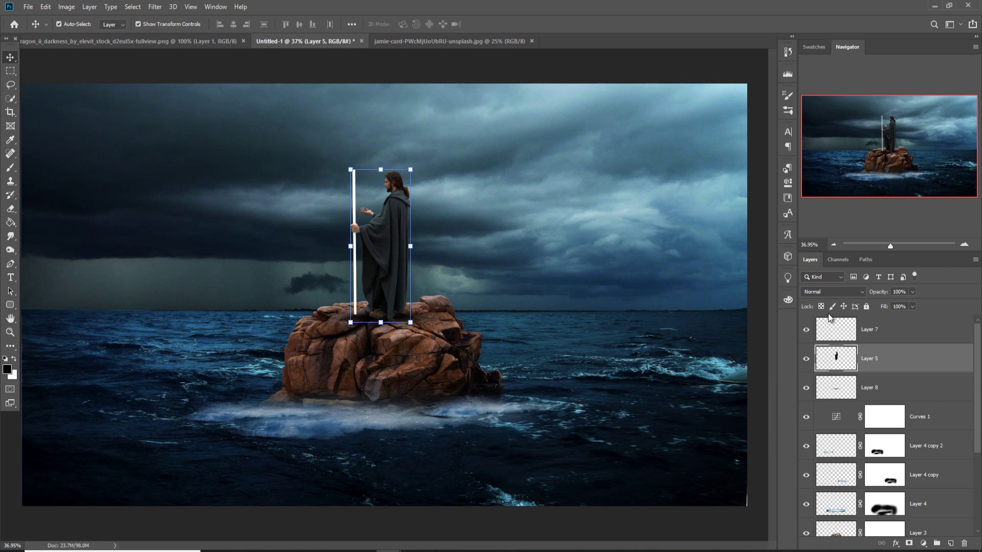
click(882, 335)
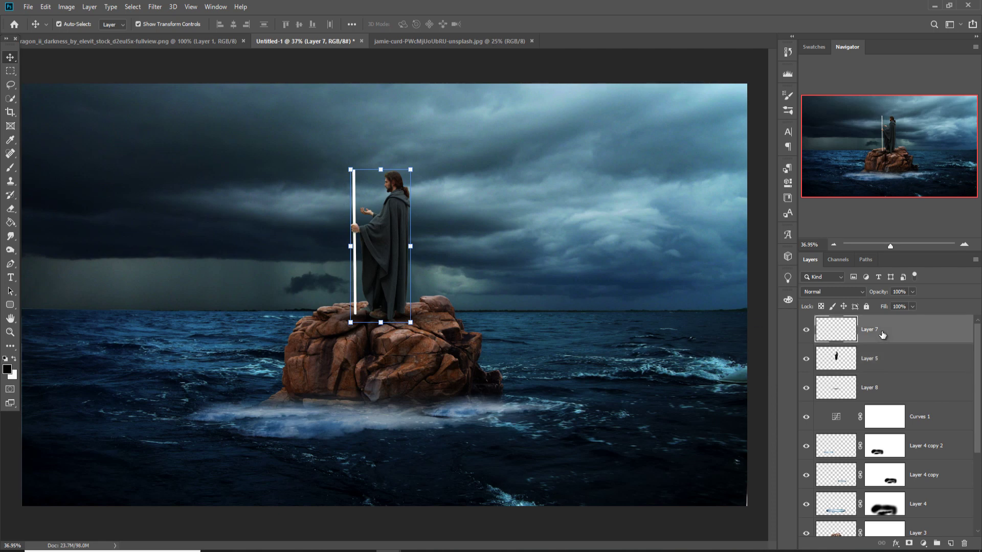
click(806, 333)
click(806, 333)
click(156, 7)
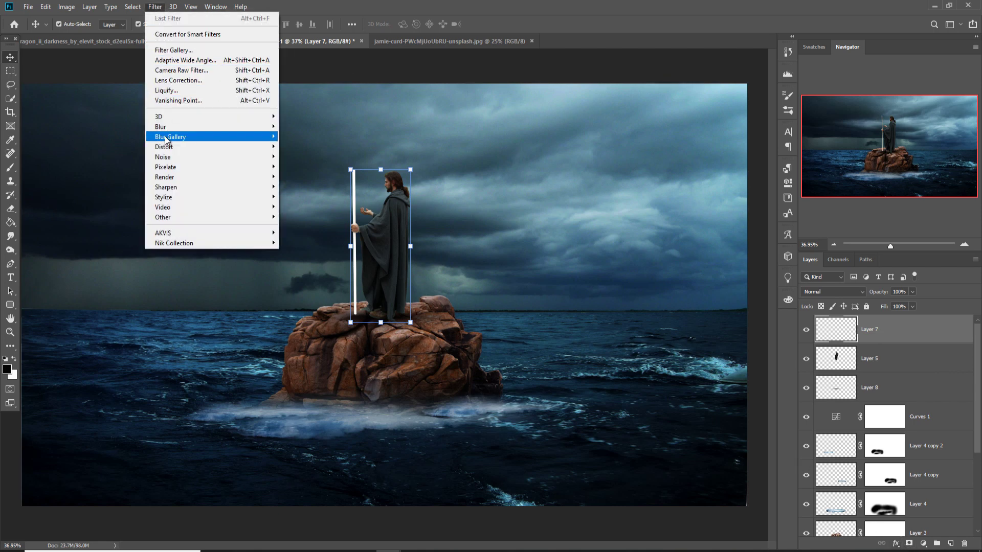
mouse_move(173, 130)
click(307, 167)
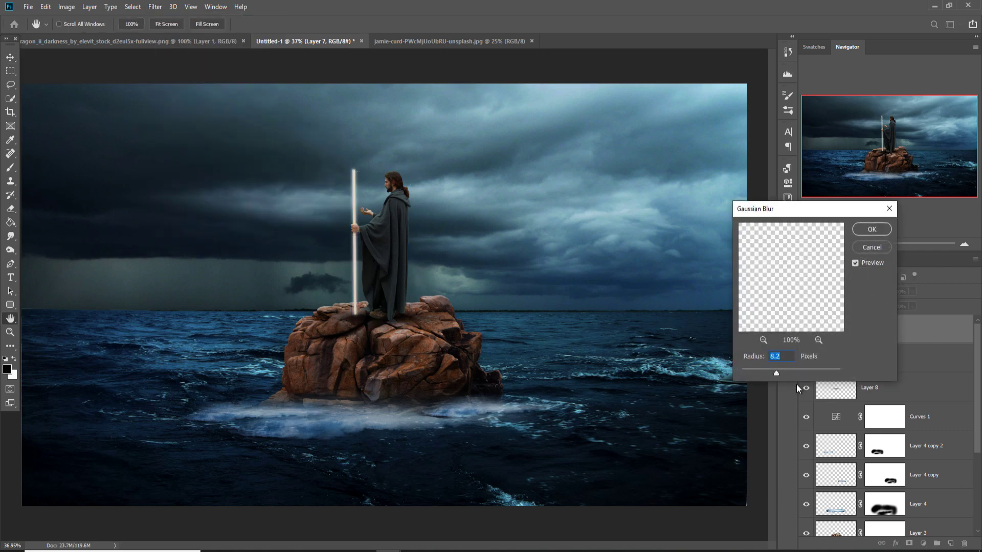
click(771, 373)
click(870, 231)
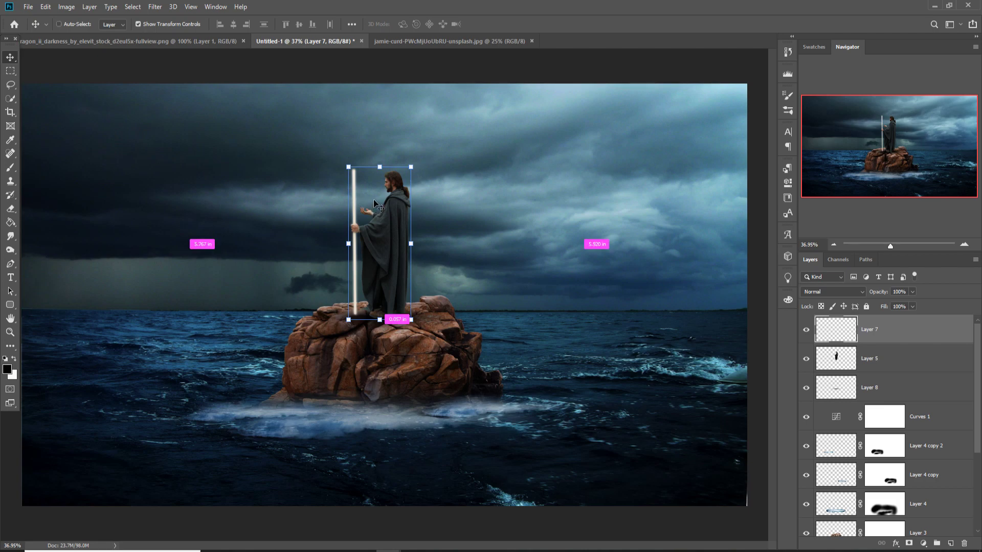
key(ctrl+plus)
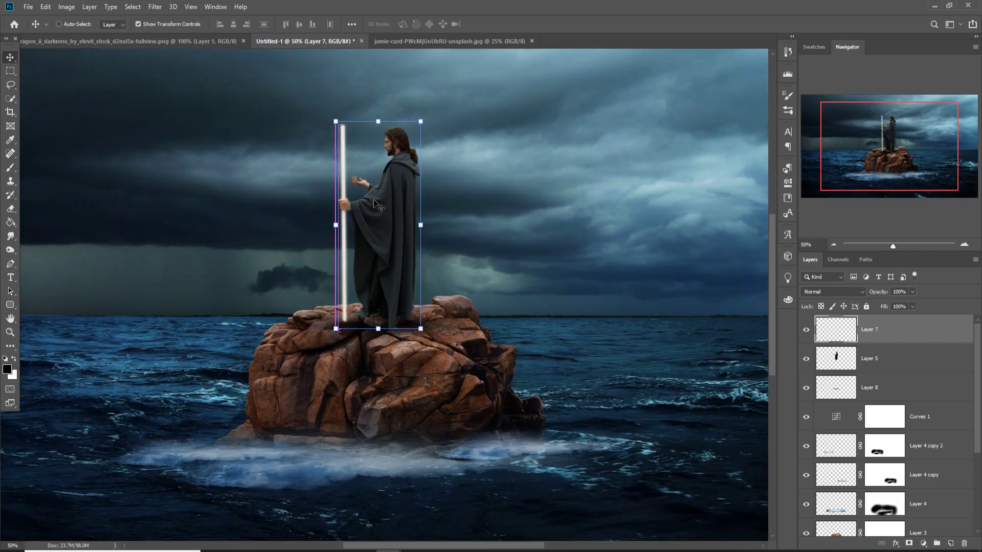
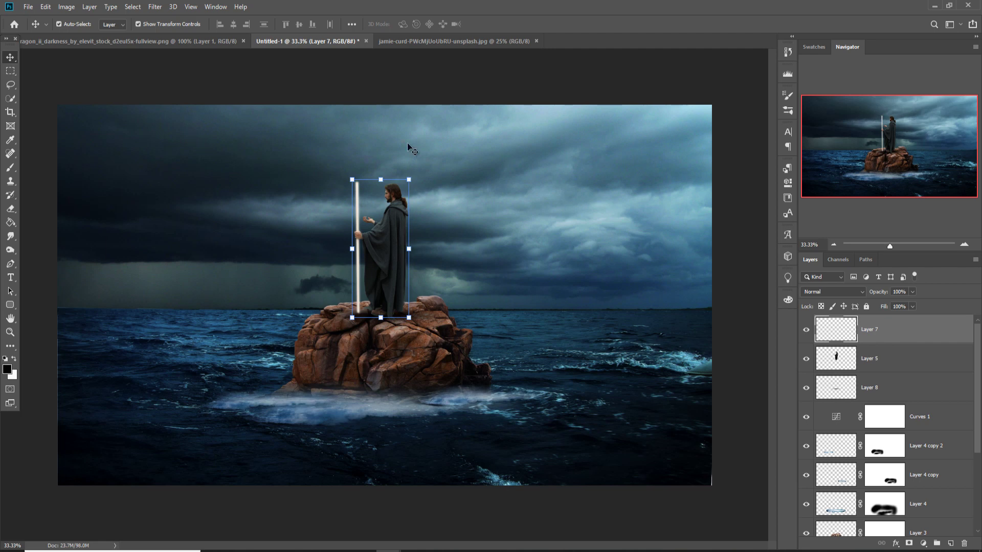
Add an empty layer above the Layer 6 sky with Overlay blending, and ready the Brush with white
scroll(903, 358, down, 5)
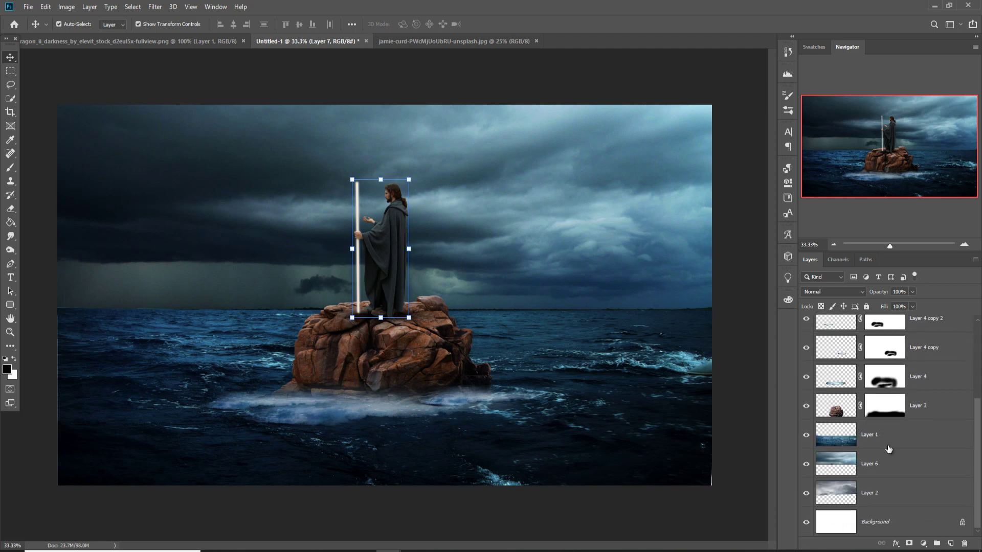
click(890, 467)
click(890, 502)
click(881, 466)
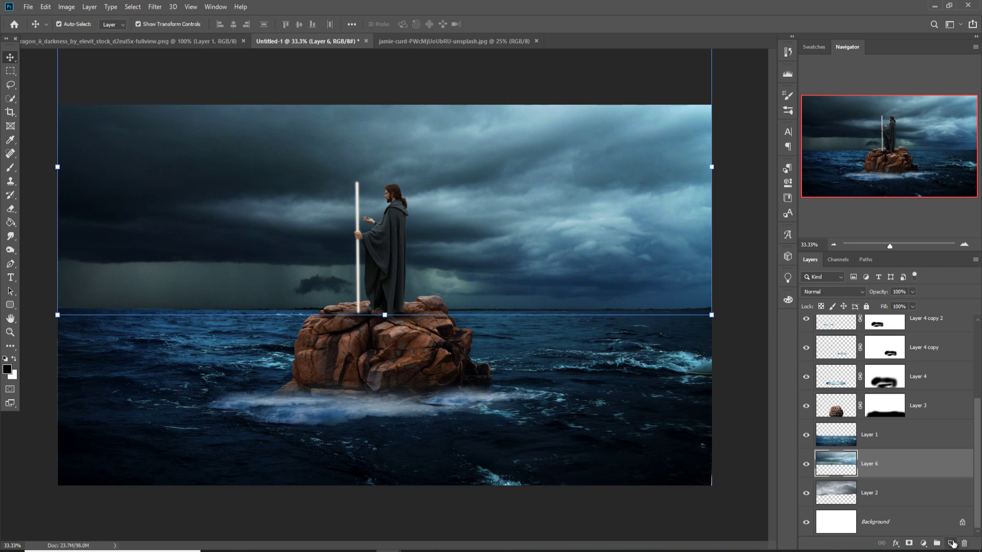
click(951, 544)
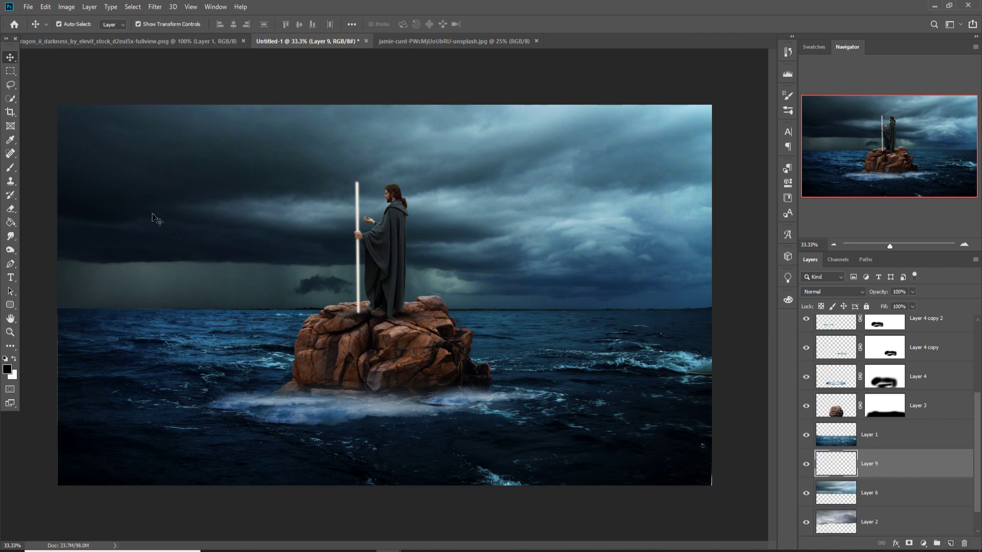
click(9, 169)
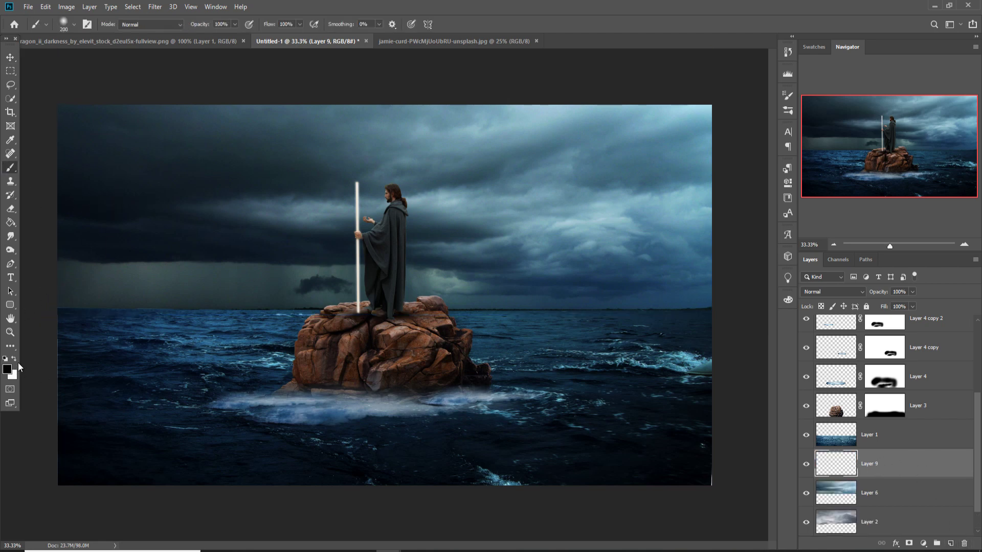
click(836, 293)
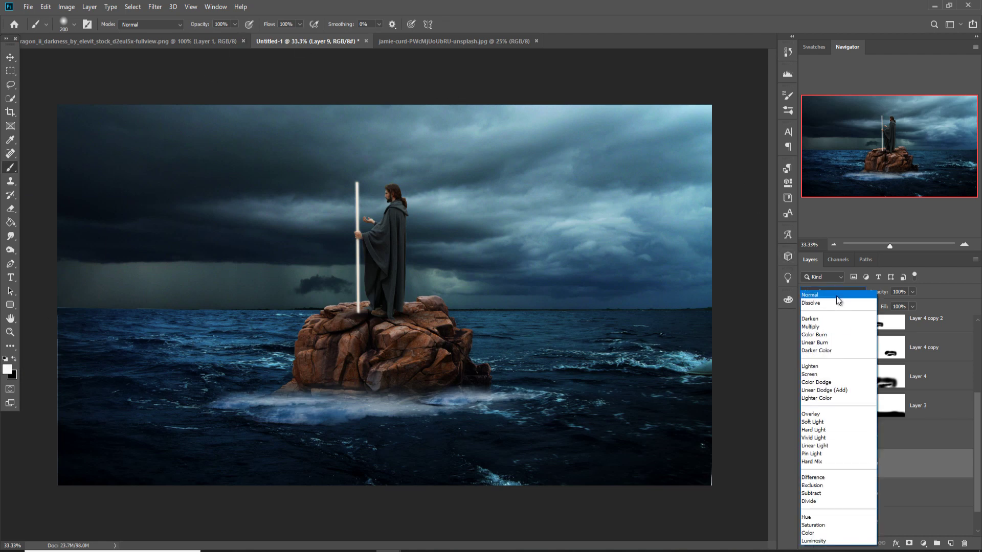
click(827, 413)
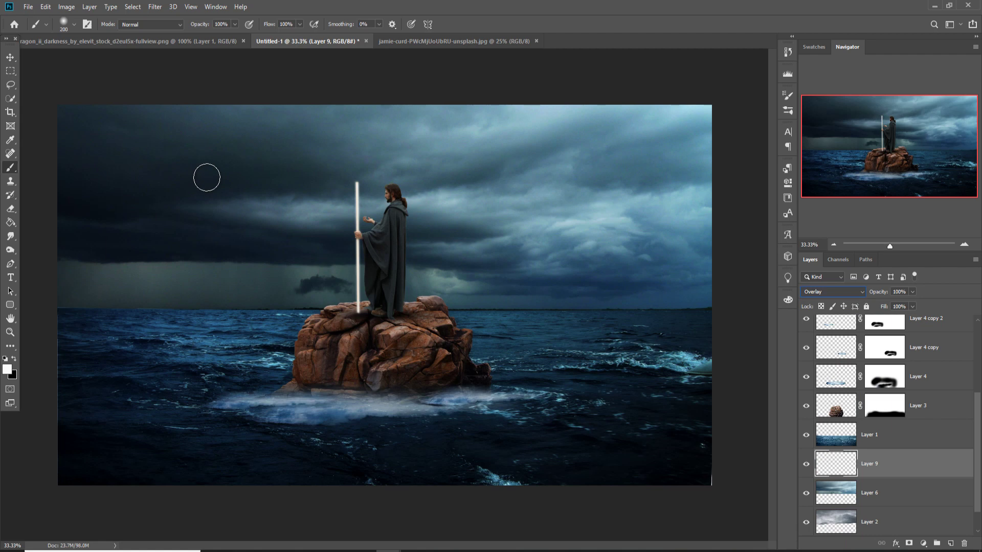
Brighten the clouds on the Overlay layer with soft white strokes using a 300 px brush at 17% opacity
mouse_move(204, 184)
mouse_down()
mouse_move(282, 173)
mouse_move(678, 191)
mouse_up()
key(ctrl+z)
key(bracketright)
key(bracketright)
key(1)
key(7)
click(7, 59)
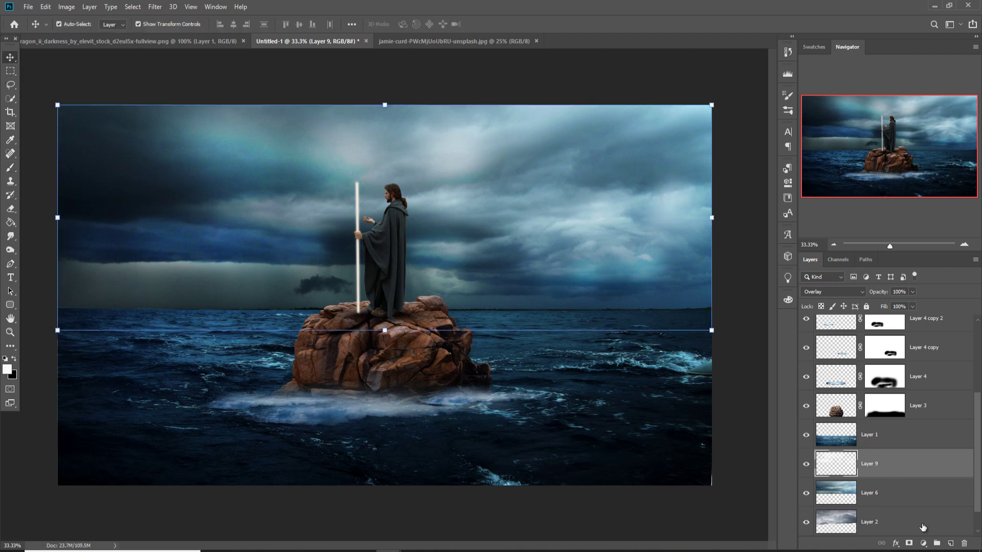
Add an empty layer above the Overlay layer and choose the Lightning 3 brush from the 20 Lightning Brushes set
click(951, 541)
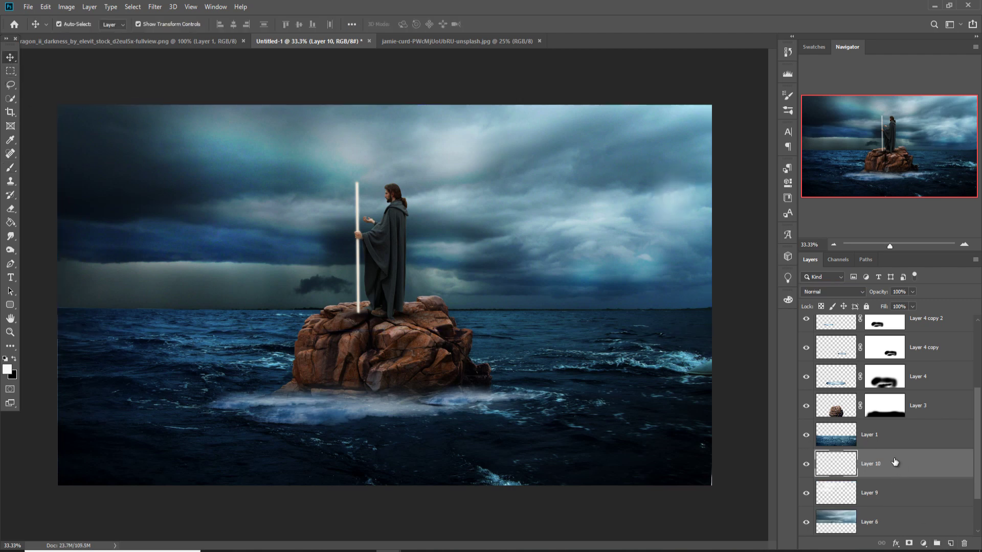
click(10, 169)
click(74, 24)
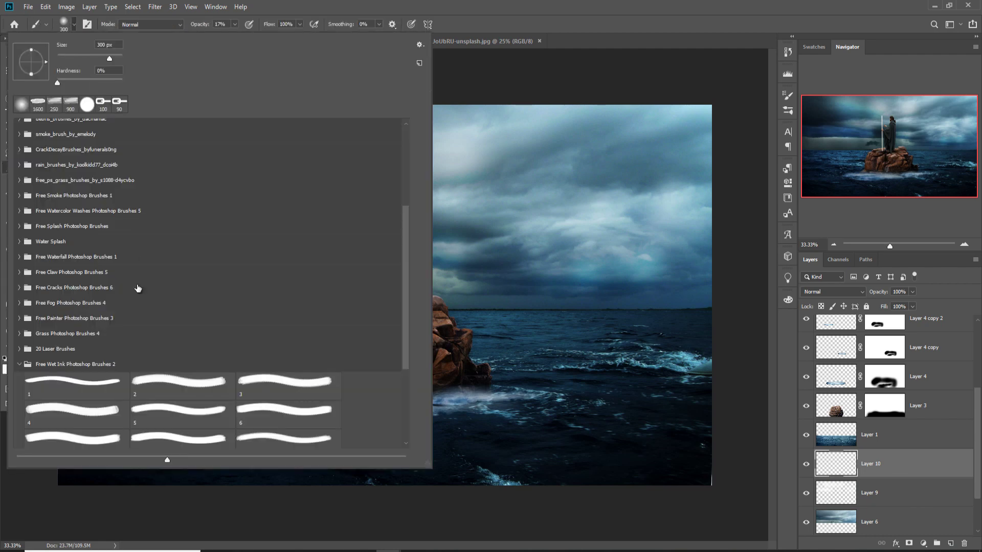
click(43, 365)
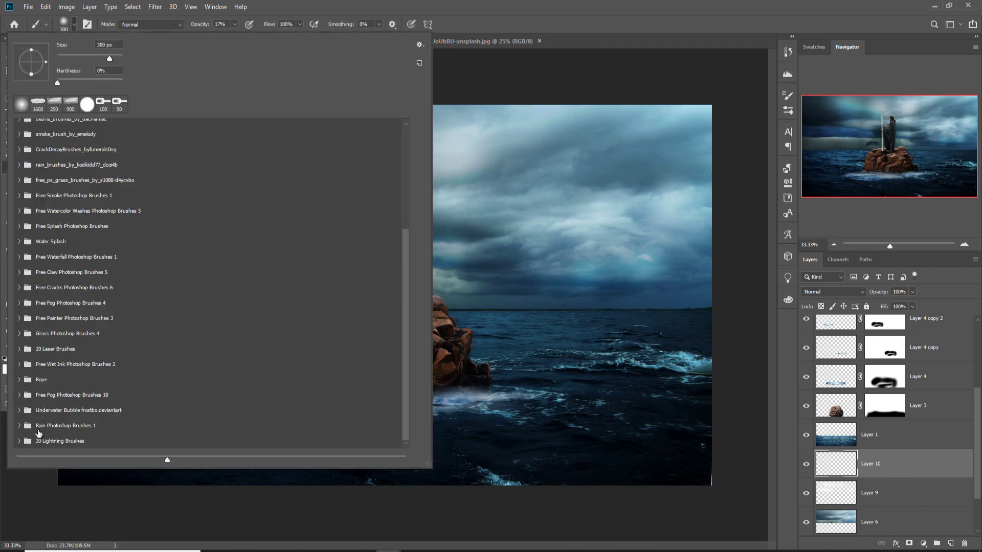
click(19, 442)
scroll(284, 356, down, 3)
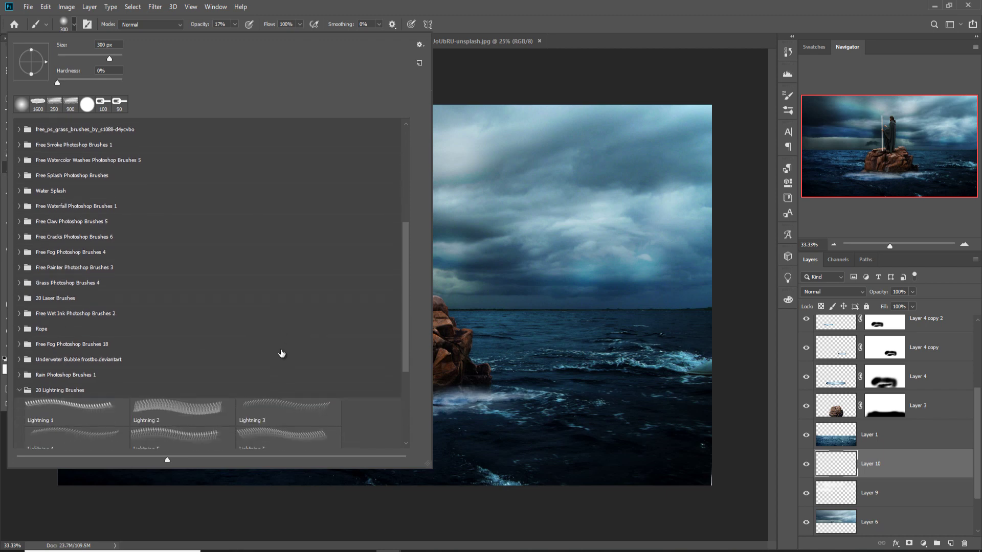
click(77, 375)
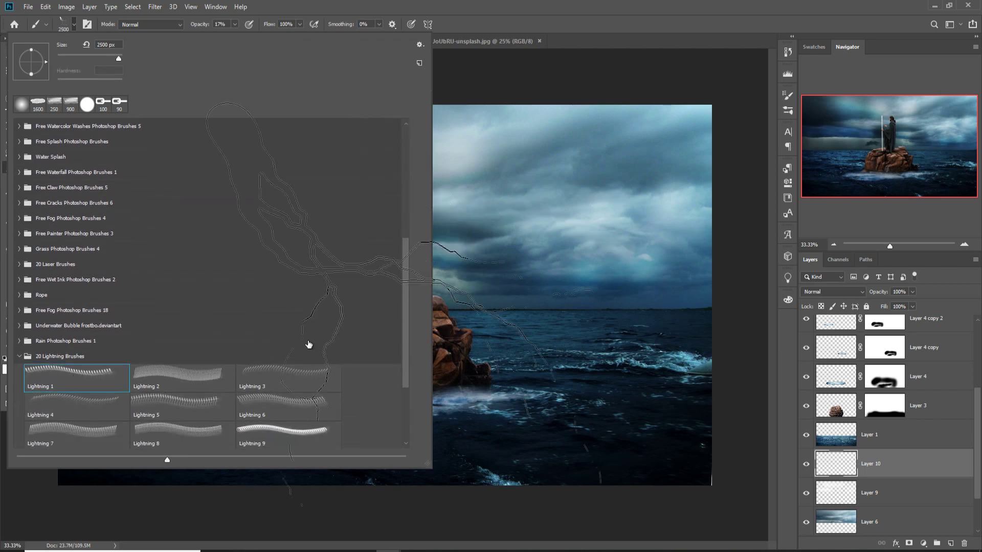
click(188, 383)
click(265, 375)
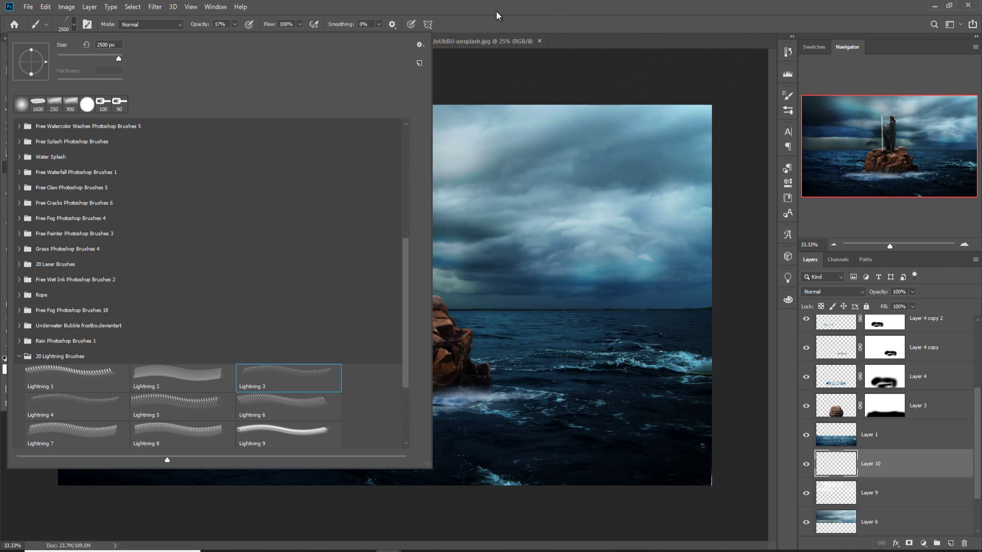
key(Return)
Set the lightning brush to 700 px and 100% opacity, and move the empty Layer 10 above the sea layer
key(bracketleft)
key(bracketleft)
key(bracketleft)
key(bracketleft)
key(bracketleft)
key(bracketleft)
key(bracketleft)
key(bracketleft)
key(bracketleft)
key(bracketleft)
key(bracketleft)
key(bracketleft)
key(bracketleft)
key(bracketleft)
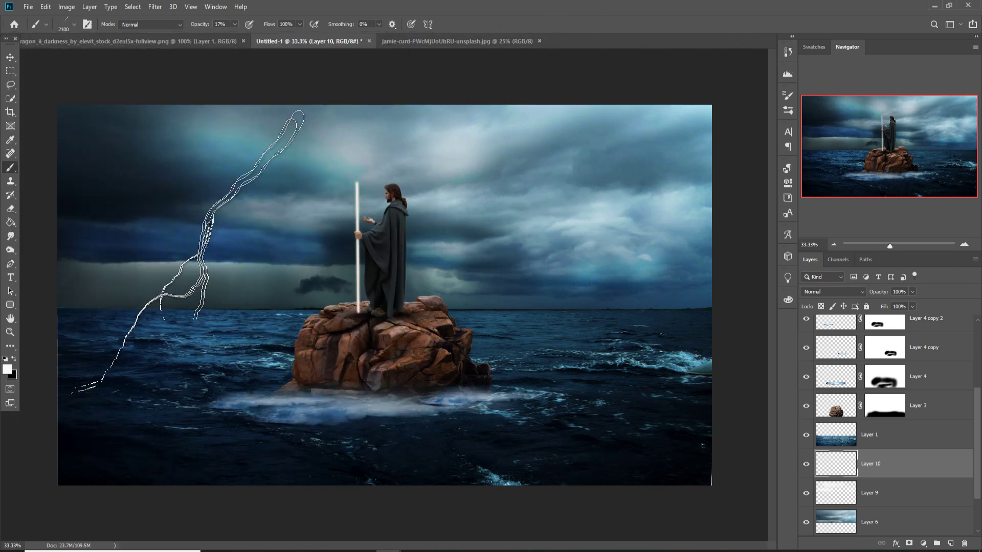
key(bracketleft)
key(bracketleft)
key(bracketleft)
key(bracketleft)
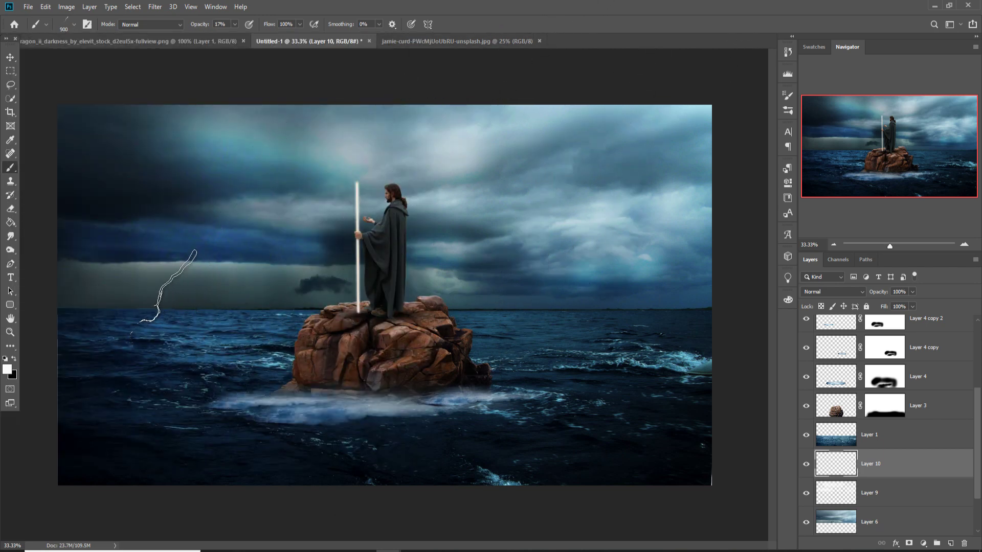
click(235, 24)
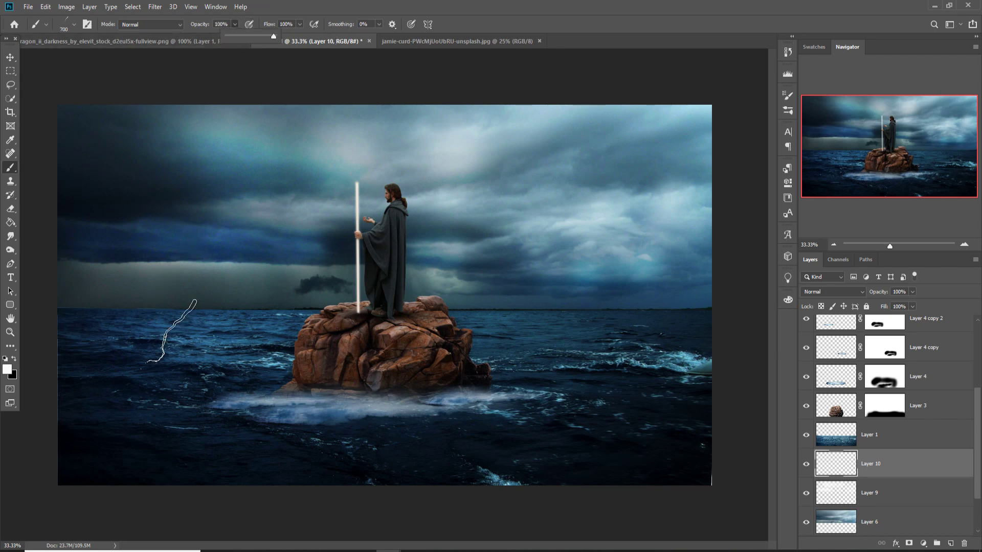
drag(879, 473, 885, 417)
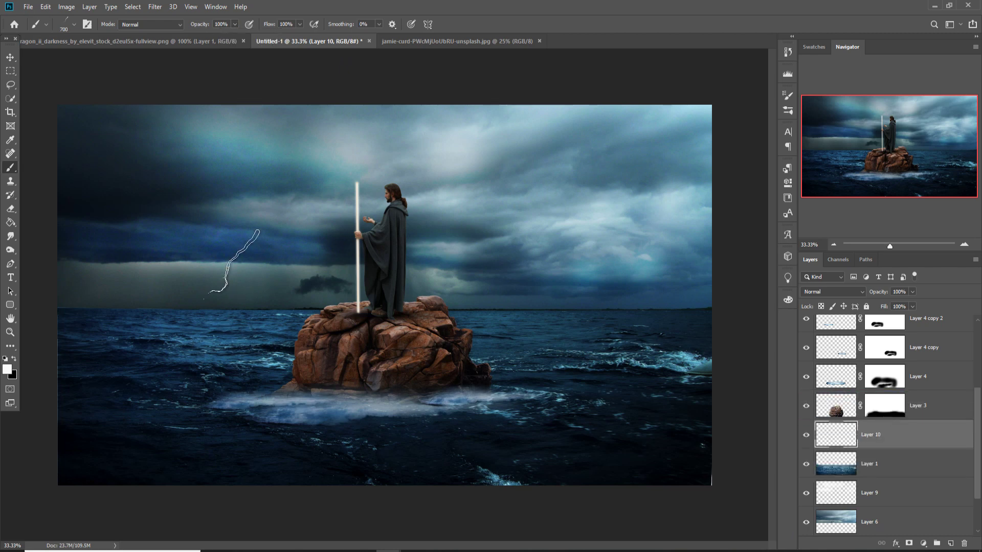
Stamp a white lightning bolt above the horizon on the left side of the scene and add a mask to Layer 10
key(bracketright)
key(bracketright)
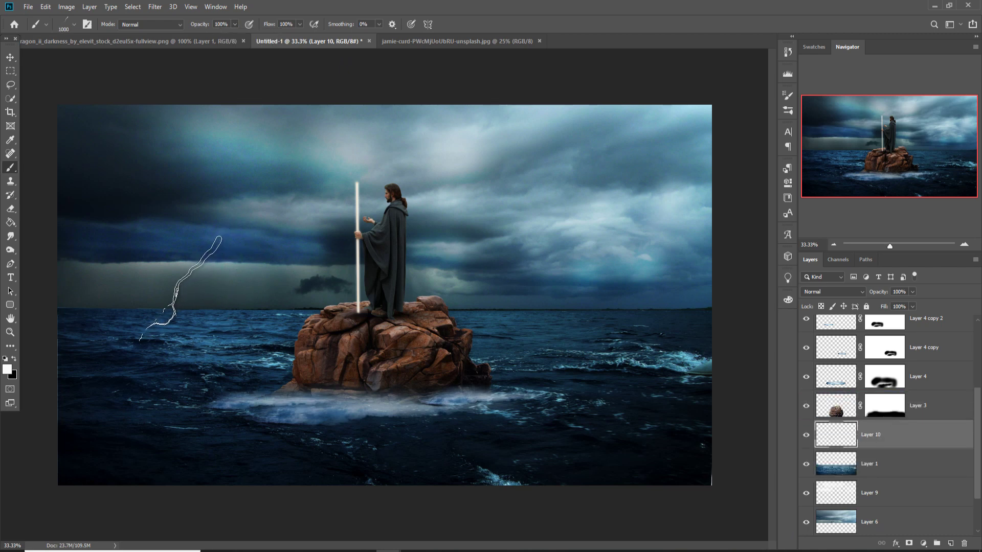
key(bracketleft)
key(bracketleft)
click(176, 281)
click(909, 543)
key(comma)
key(x)
Add an Overlay layer above the lightning bolt and paint a soft white glow into the clouds around the bolt's top
key(ctrl+shift+alt+n)
key(shift+alt+o)
drag(167, 238, 220, 240)
key(ctrl+z)
click(192, 241)
drag(118, 233, 297, 240)
Mask Layer 11 and soften the cloud glow with black, and fade the bolt's top end on the Layer 10 mask
click(908, 543)
key(x)
key(6)
key(3)
drag(169, 225, 258, 225)
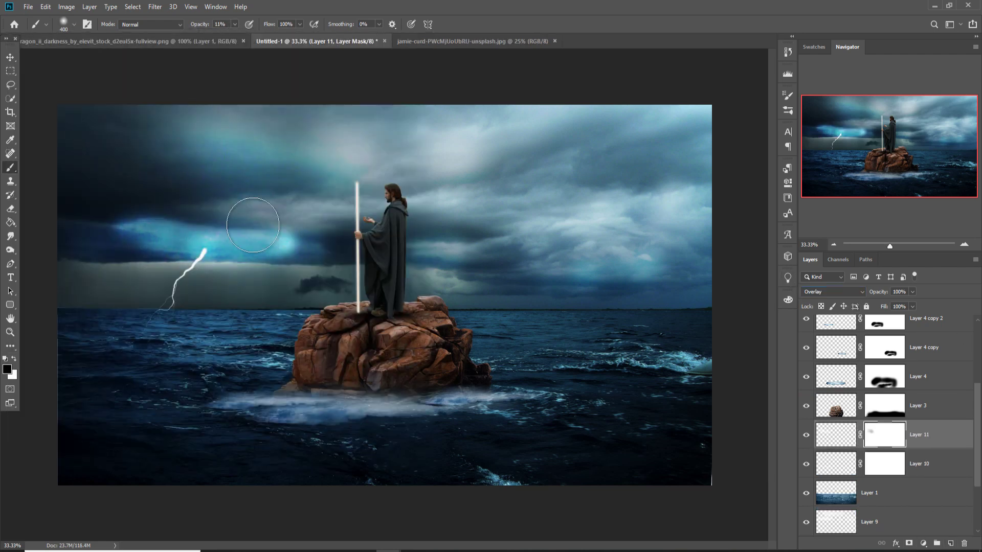
key(alt+bracketleft)
key(x)
Add an empty layer directly below the man's Layer 5 and ready a 900 px lightning brush at 100% opacity
key(v)
scroll(923, 424, up, 3)
click(870, 358)
key(b)
click(63, 25)
key(Return)
right_click(416, 112)
key(Escape)
key(1)
key(1)
key(bracketright)
key(bracketright)
key(bracketright)
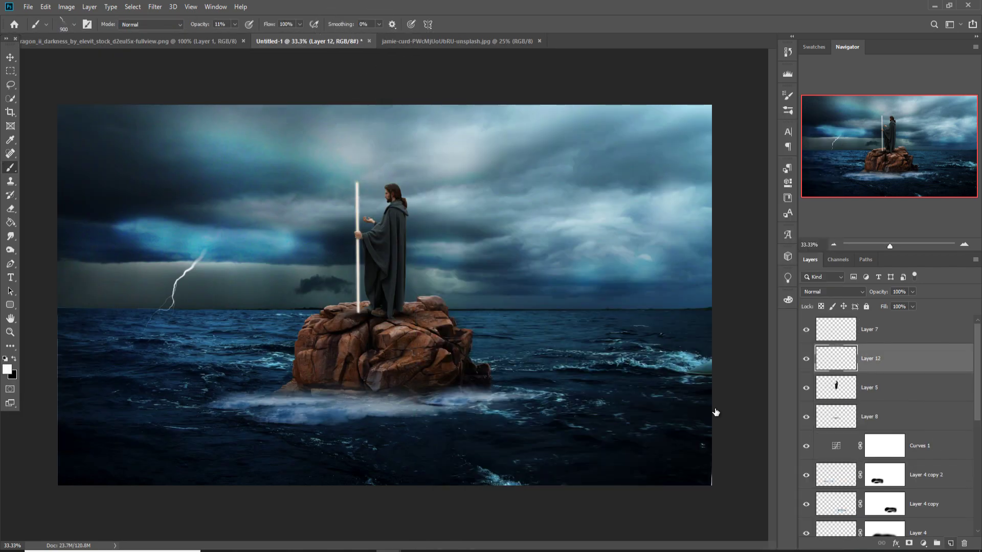
ctrl+click(950, 543)
key(0)
Stamp large white lightning bolts on Layer 12 above the staff, at the sky's right and left edges, and left of the staff, up to 1400 px
click(381, 126)
key(bracketright)
key(bracketright)
key(bracketright)
click(648, 191)
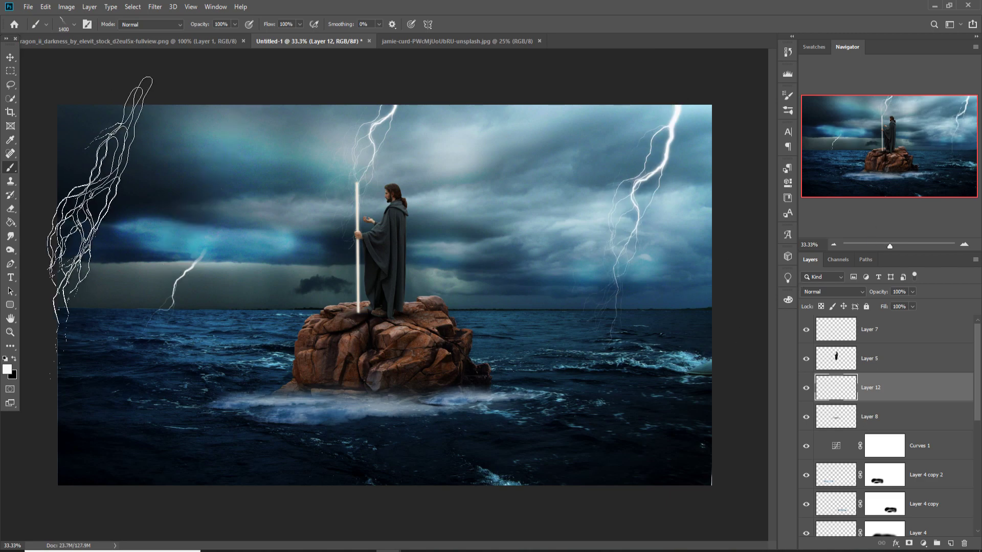
click(108, 194)
key(bracketleft)
click(236, 145)
click(10, 57)
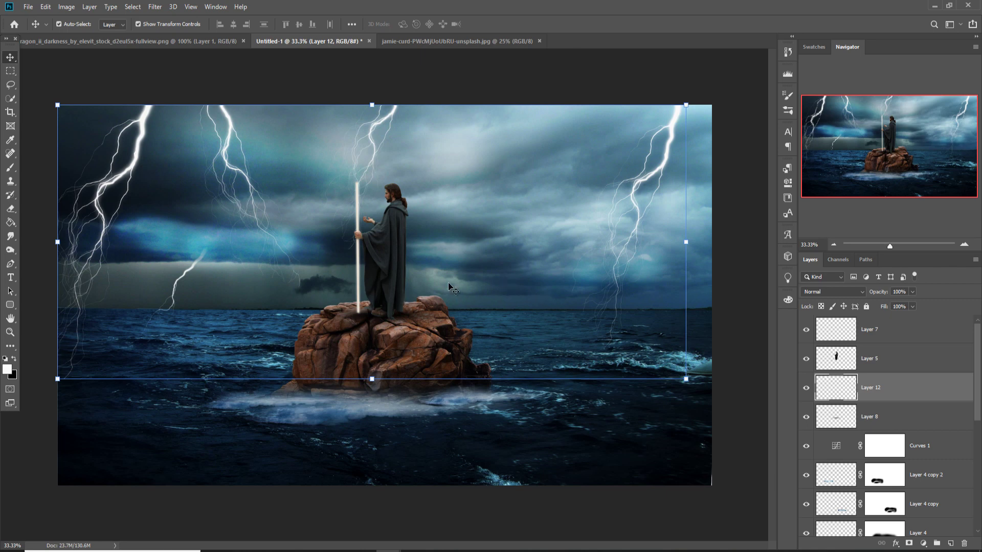
Add one empty layer above the man's Layer 5 and clip it to the man
key(ctrl+plus)
key(ctrl+plus)
key(ctrl+plus)
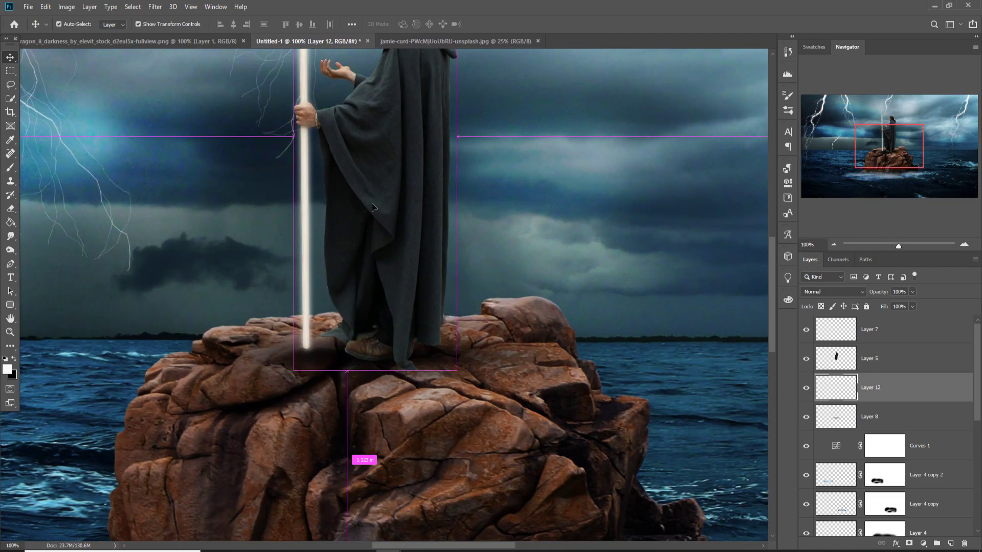
drag(371, 201, 374, 345)
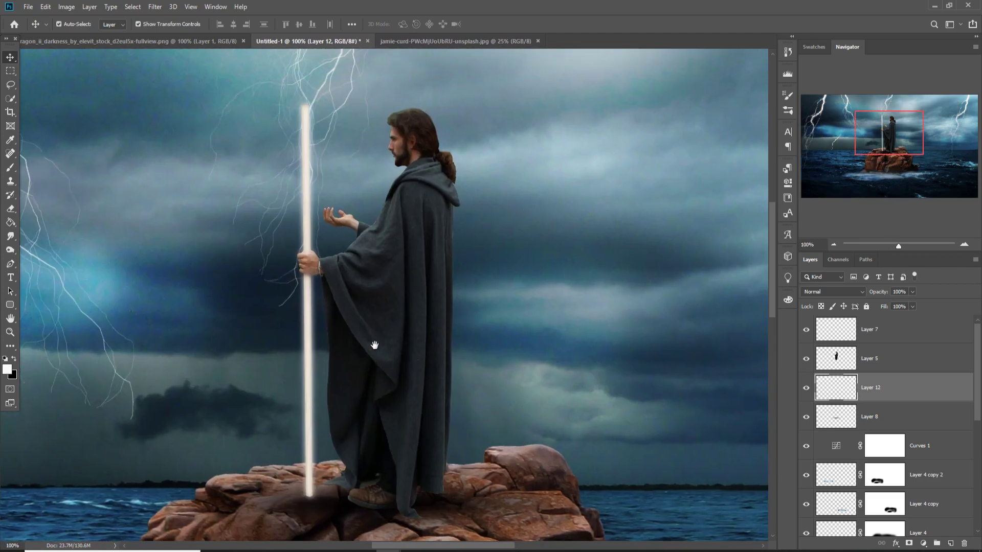
click(875, 365)
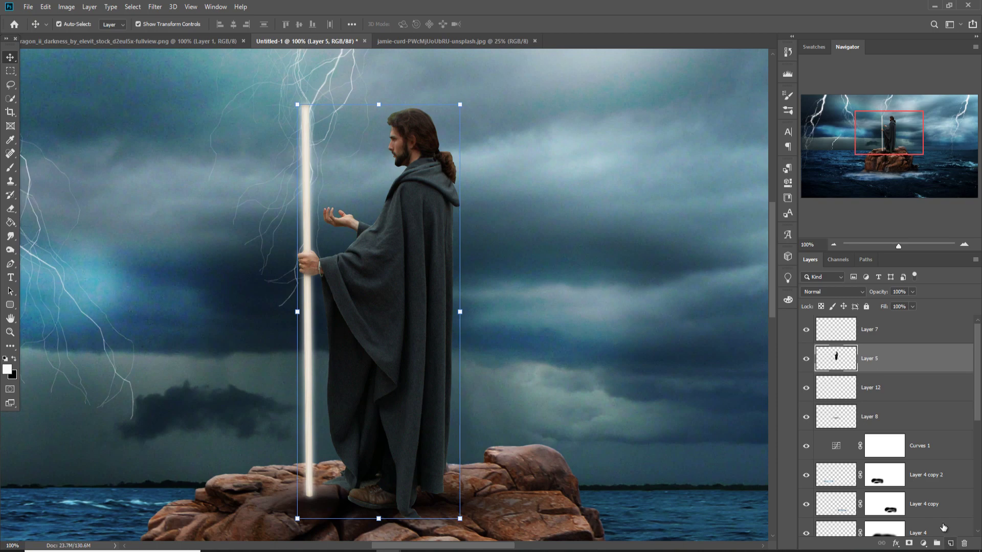
click(950, 544)
right_click(888, 360)
click(869, 306)
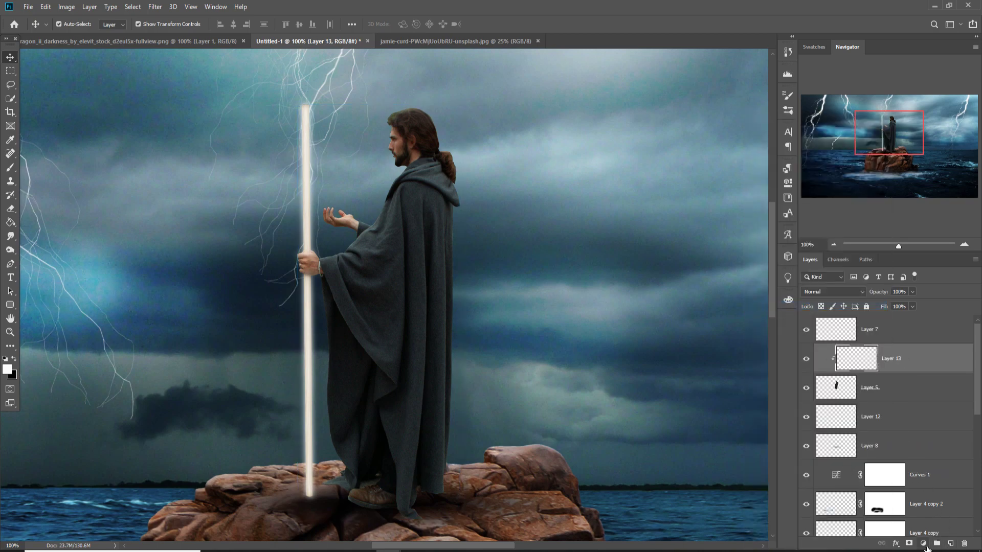
click(949, 544)
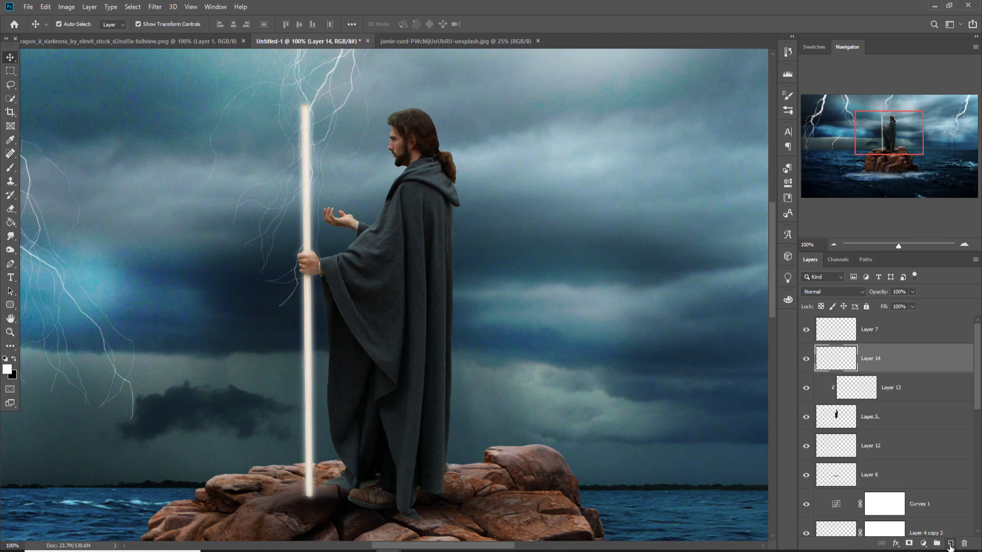
key(ctrl+z)
Add a Solid Color fill of #fafafa clipped to the man and blend it with Linear Dodge (Add)
click(923, 544)
click(915, 358)
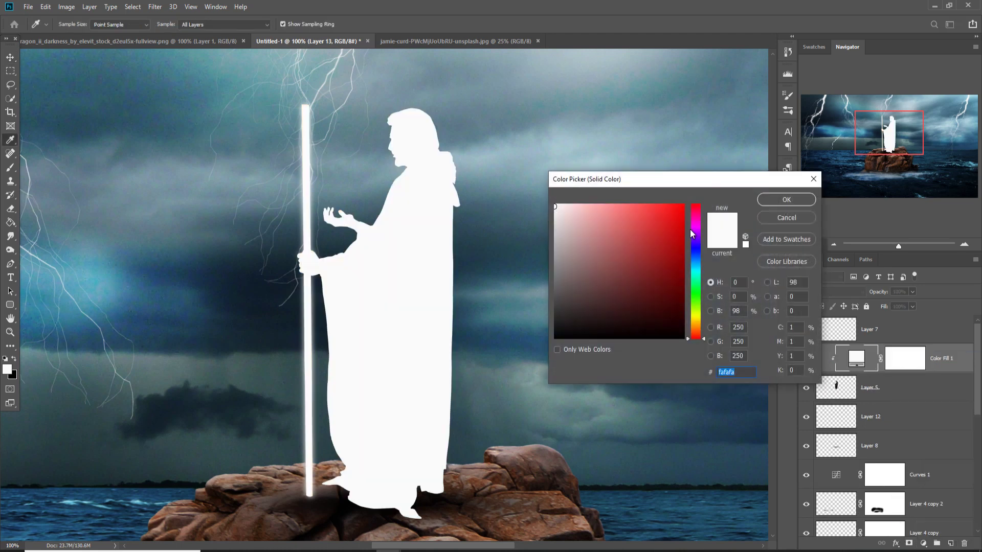
click(776, 200)
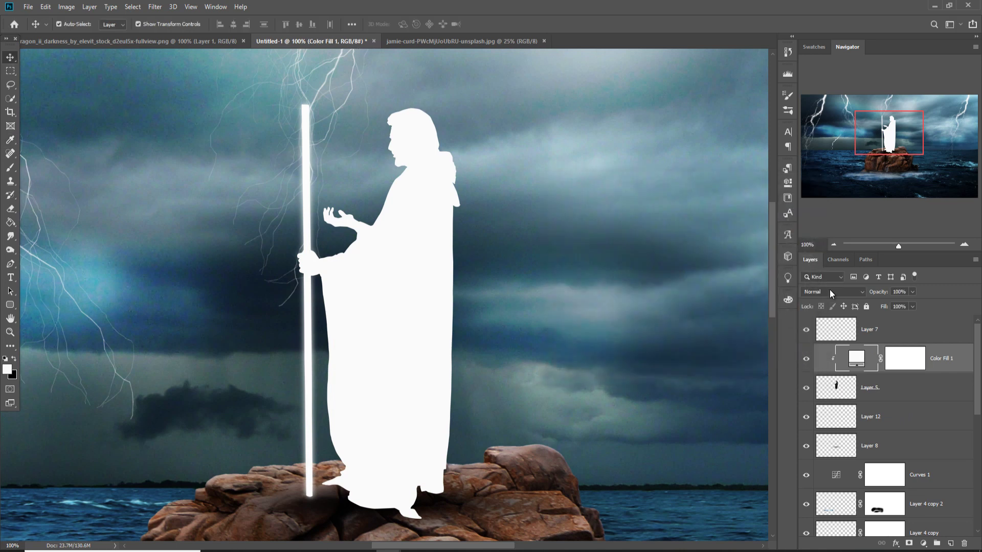
click(829, 290)
click(834, 393)
Split the black Underlying Layer Blend If slider of the Color Fill 1 layer to 0 / 52
right_click(857, 361)
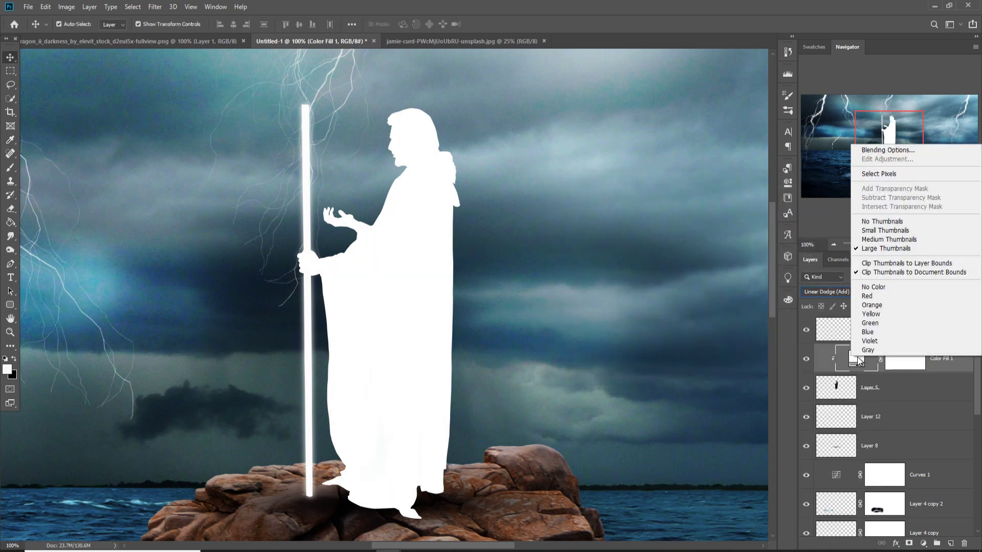
click(874, 150)
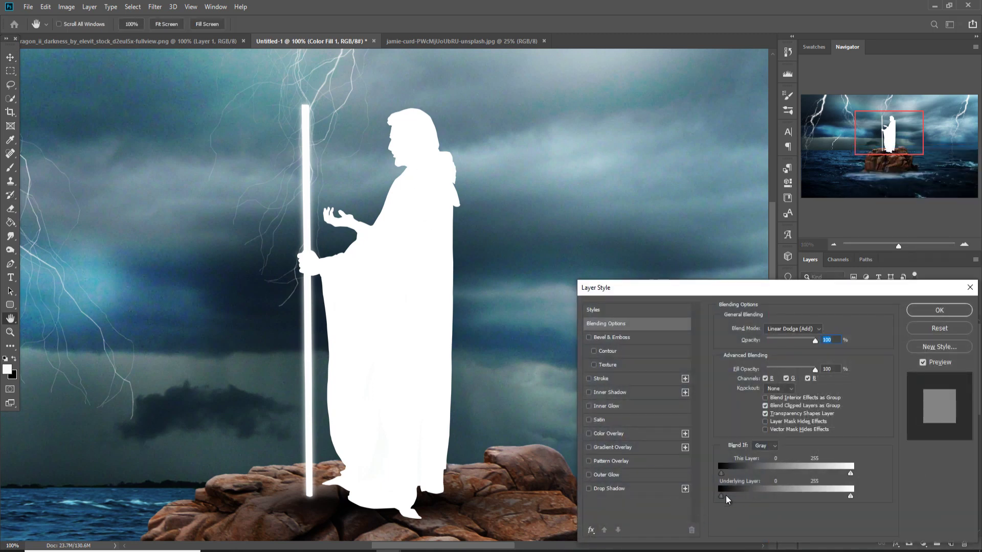
drag(722, 496, 746, 496)
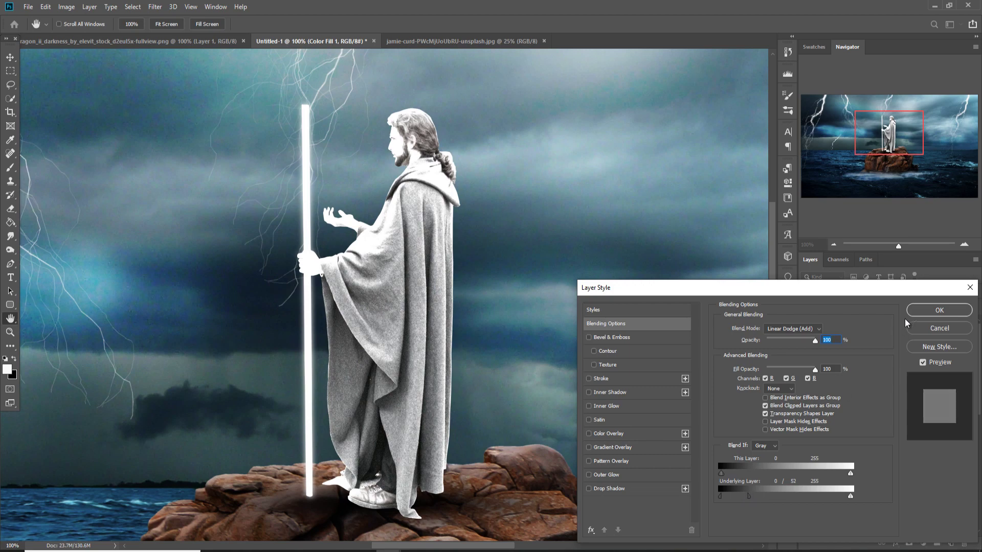
click(920, 311)
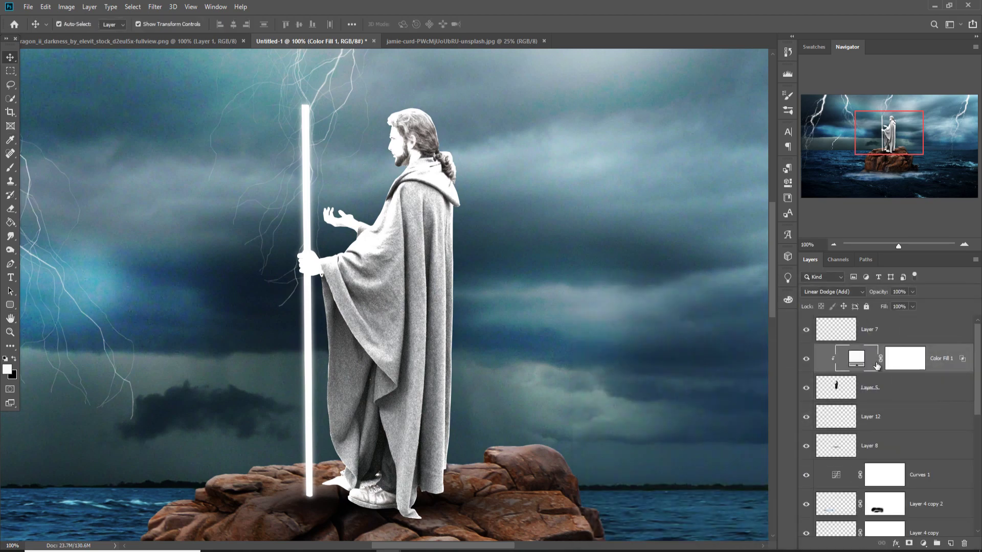
Fill the Color Fill 1 layer mask with black to hide the highlight effect
click(913, 362)
click(10, 224)
click(408, 201)
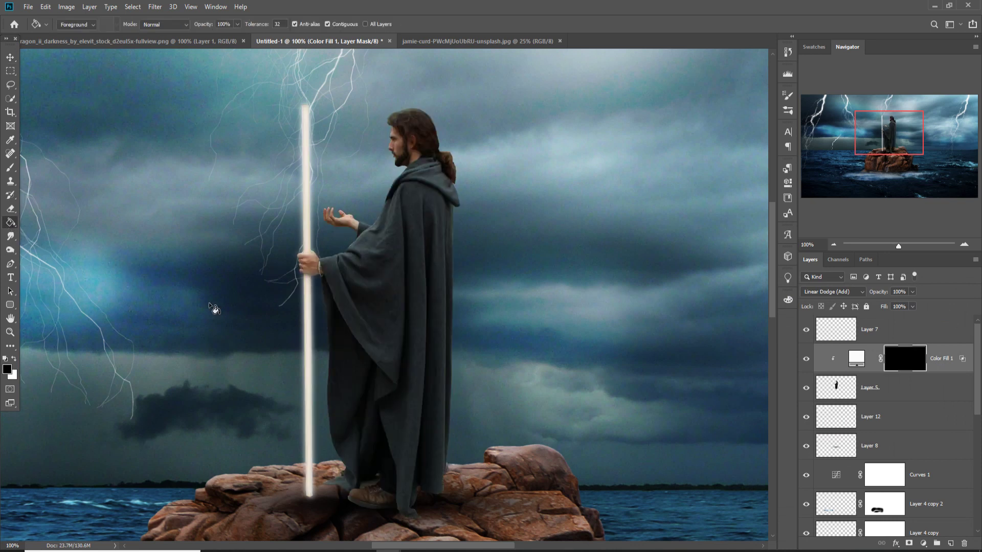
Ready a soft round brush with white at a size of 150 px for painting on the Color Fill 1 mask
key(x)
click(10, 168)
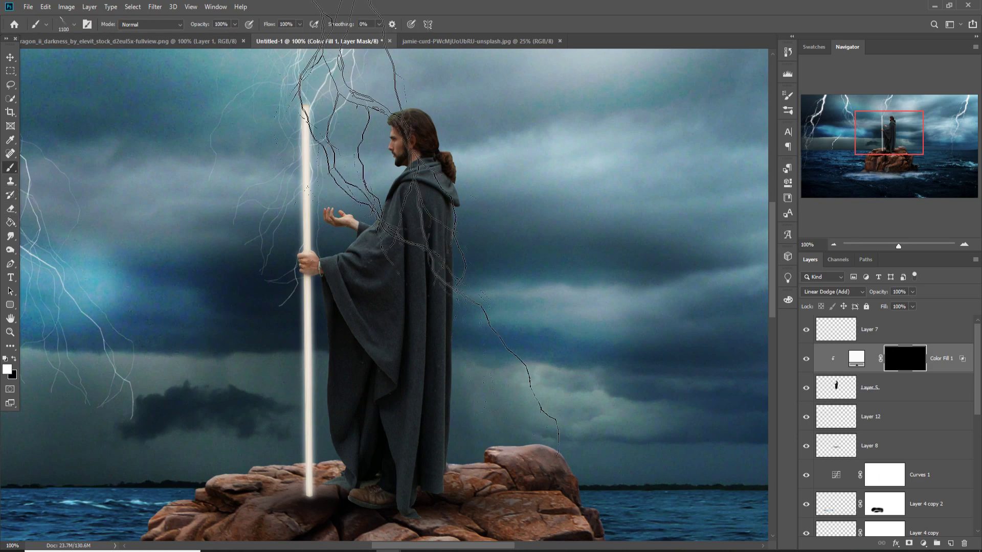
click(73, 25)
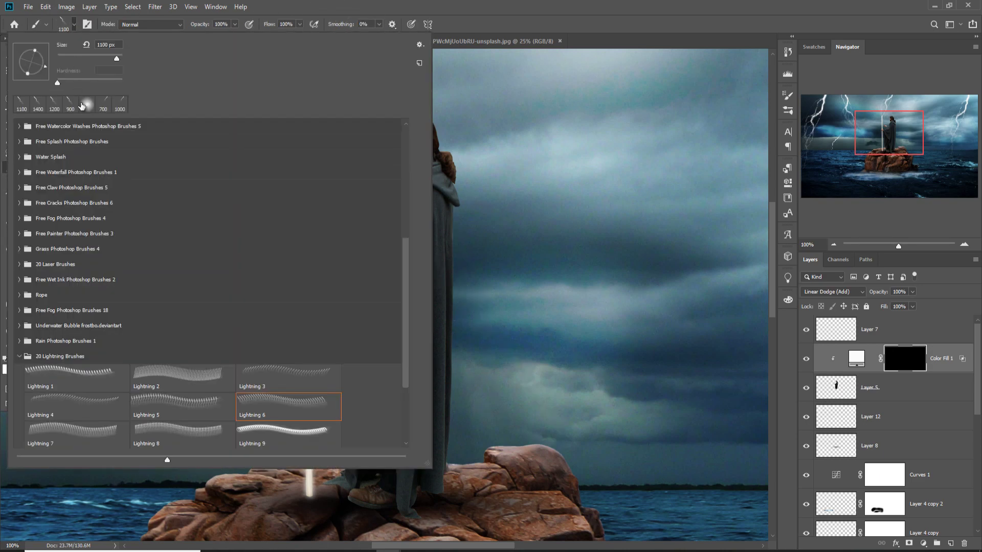
double_click(82, 105)
key(bracketleft)
key(bracketleft)
key(bracketleft)
key(bracketleft)
key(bracketleft)
key(bracketleft)
key(bracketleft)
key(bracketleft)
key(bracketleft)
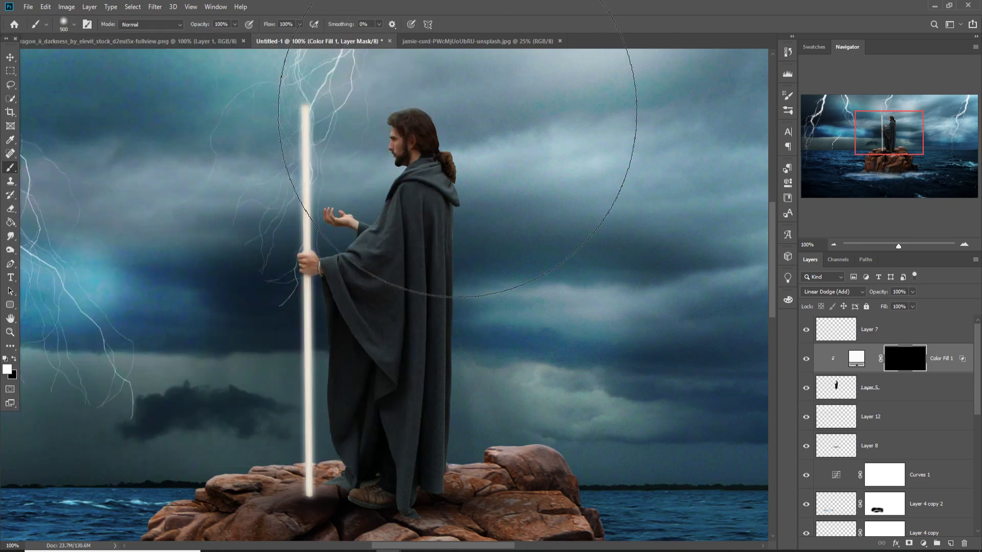
key(bracketleft)
key(bracketleft)
key(bracketleft)
key(bracketleft)
key(bracketleft)
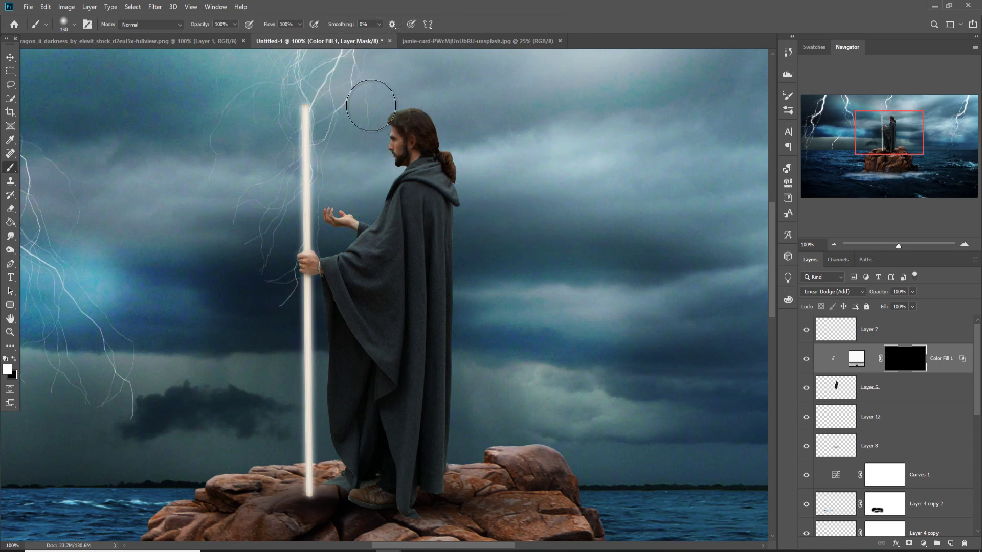
Paint highlights on the Color Fill 1 mask over the man's face, hand and cloak front using white at 18% opacity
mouse_move(382, 104)
mouse_down()
mouse_move(363, 133)
mouse_move(373, 144)
mouse_move(373, 135)
mouse_move(370, 165)
mouse_move(381, 171)
mouse_move(375, 193)
mouse_move(303, 240)
mouse_move(346, 238)
mouse_move(309, 224)
mouse_move(332, 459)
mouse_up()
key(1)
key(8)
key(bracketright)
mouse_move(409, 174)
mouse_down()
mouse_move(340, 276)
mouse_move(351, 424)
mouse_up()
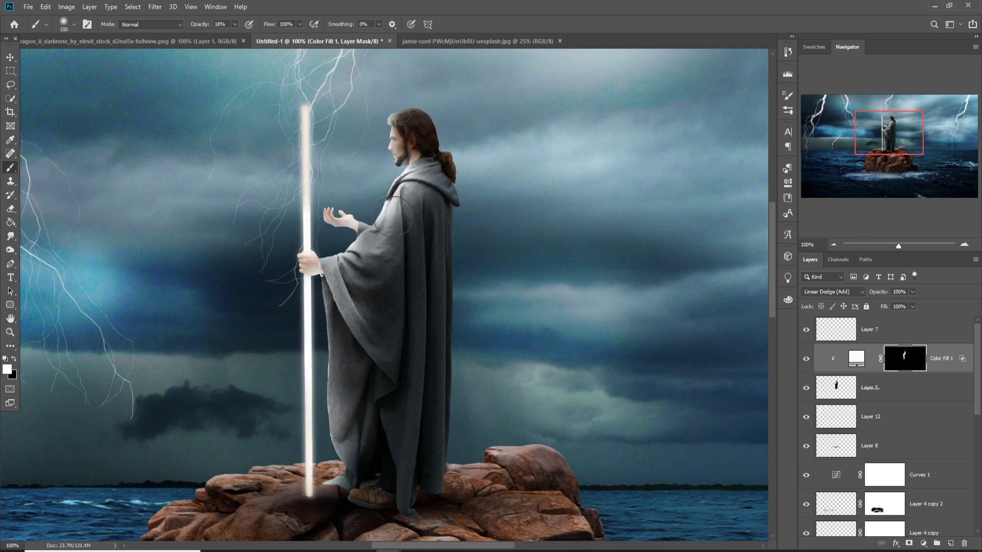
Add an Overlay layer above Color Fill 1, fill it with 50% gray and clip it to the man
key(v)
key(ctrl+shift+alt+n)
click(858, 293)
click(828, 427)
click(45, 6)
click(56, 174)
click(504, 135)
click(476, 221)
click(555, 144)
key(o)
right_click(896, 359)
click(818, 306)
Dodge and burn the man's cloak on the gray Overlay layer to strengthen its highlights and shadows
mouse_move(388, 240)
mouse_down()
mouse_move(409, 512)
mouse_move(307, 486)
mouse_up()
key(shift+o)
key(5)
key(1)
key(bracketright)
key(bracketright)
key(bracketright)
key(bracketright)
key(v)
key(ctrl+minus)
key(ctrl+minus)
key(ctrl+minus)
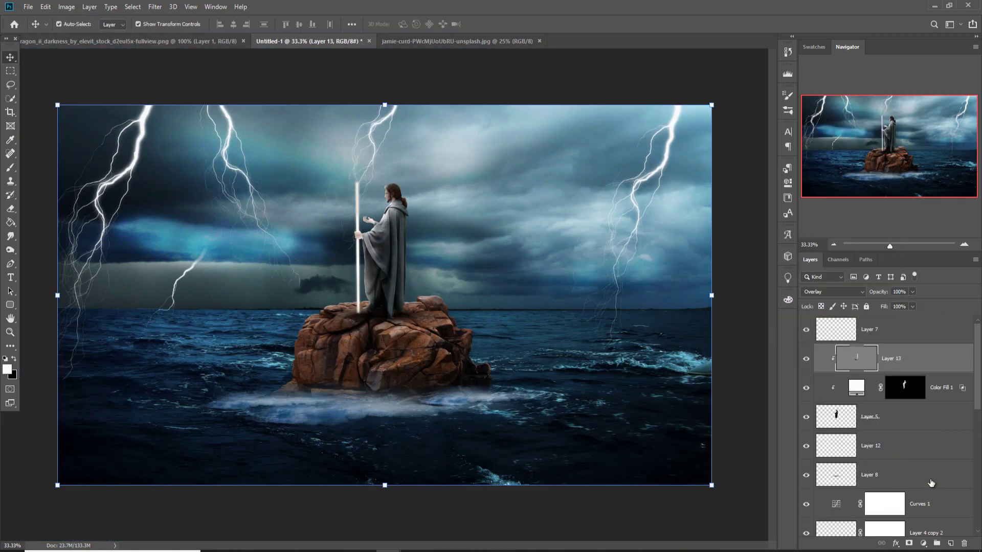
Add an Overlay layer clipped to the rock's Layer 3 and brighten the rock's upper surfaces with soft white strokes
click(918, 416)
key(ctrl+shift+alt+n)
key(ctrl+alt+g)
key(b)
key(v)
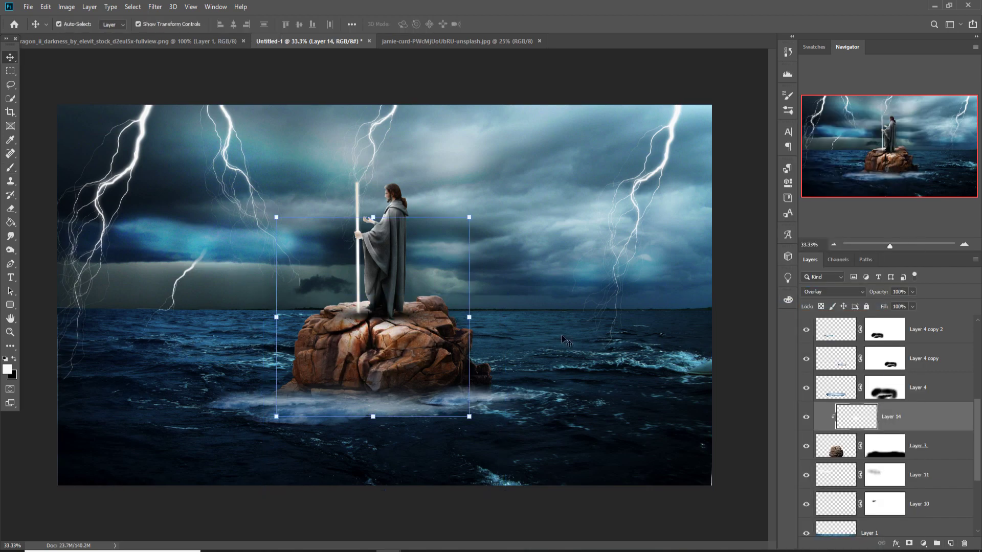
scroll(942, 452, up, 5)
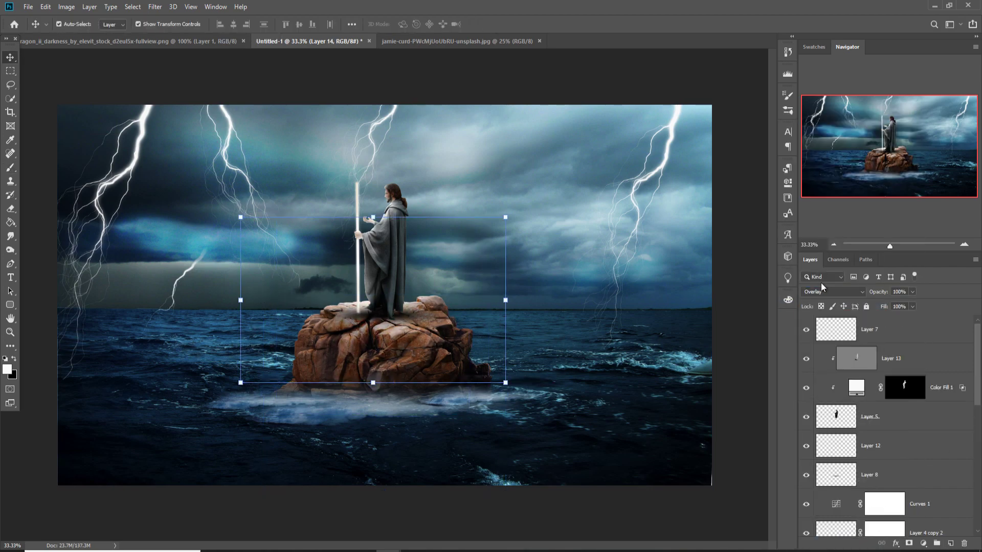
Bring the dragon into the composite, rotate it and enlarge it to about 138%, placing it in the sky with its head near the staff
click(128, 41)
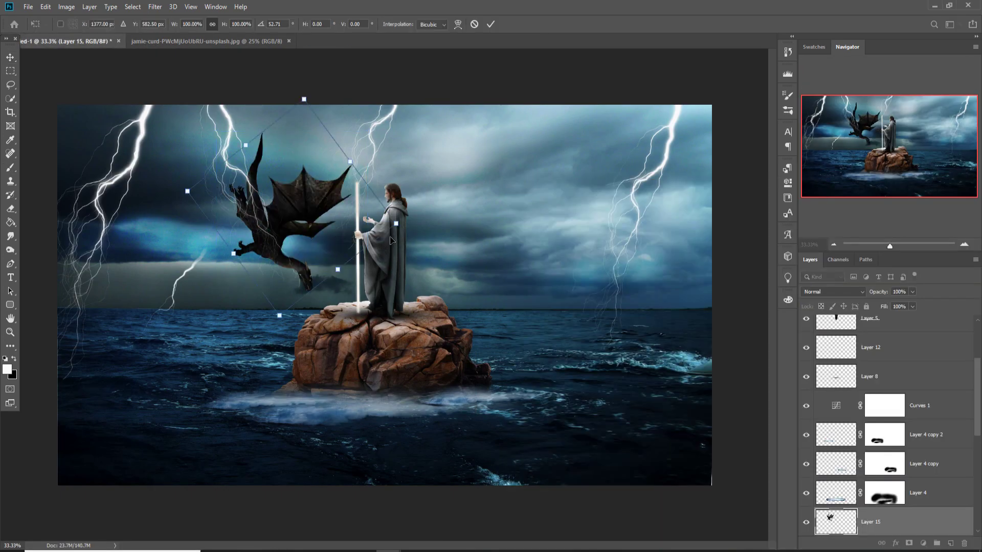
drag(390, 241, 420, 218)
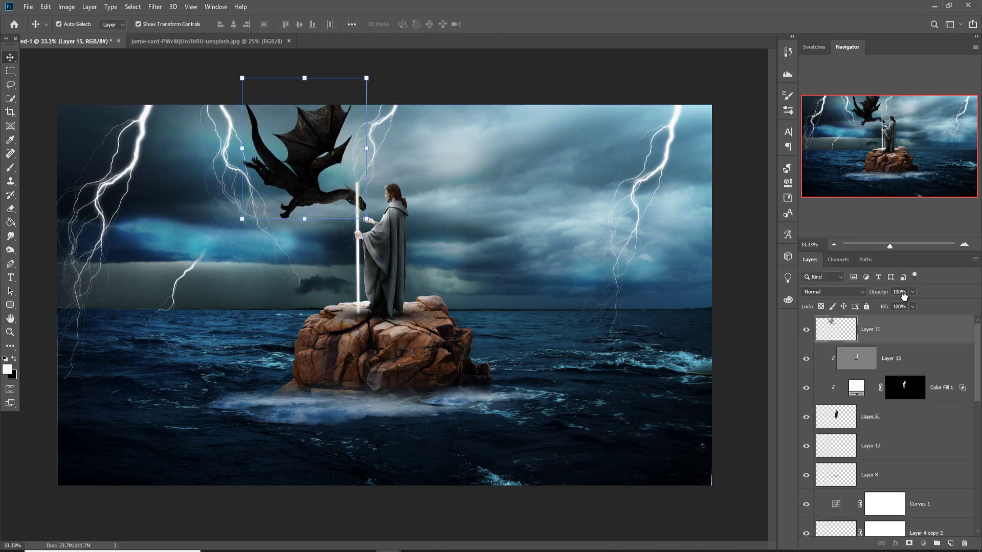
drag(241, 77, 165, 48)
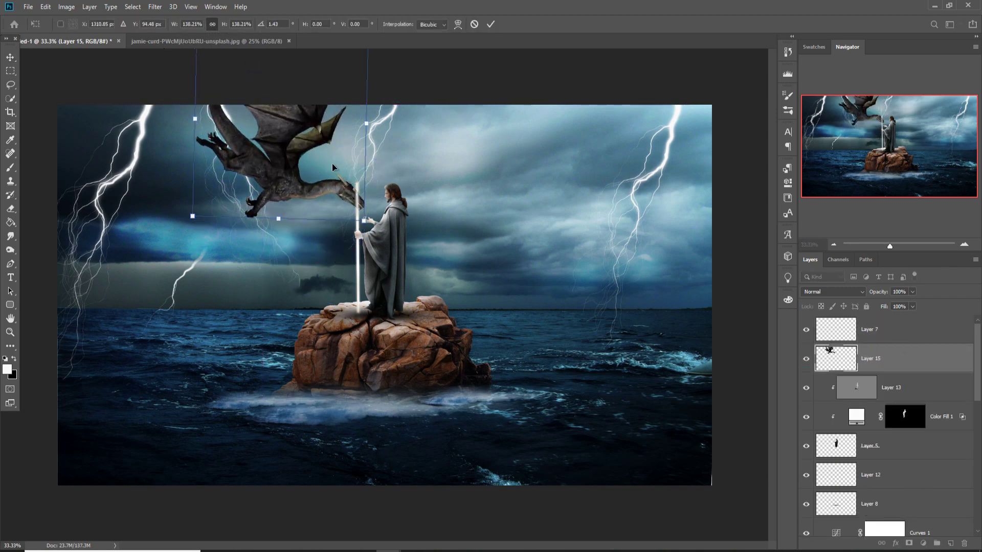
key(Return)
Add a white Solid Color fill clipped to the dragon's Layer 15 and limit it with Blend If in its blending options
right_click(884, 357)
click(900, 460)
right_click(871, 358)
click(870, 152)
click(942, 309)
Invert the Color Fill 2 mask and paint white highlights along the dragon's underside and neck
key(b)
click(905, 358)
key(ctrl+i)
drag(271, 204, 323, 212)
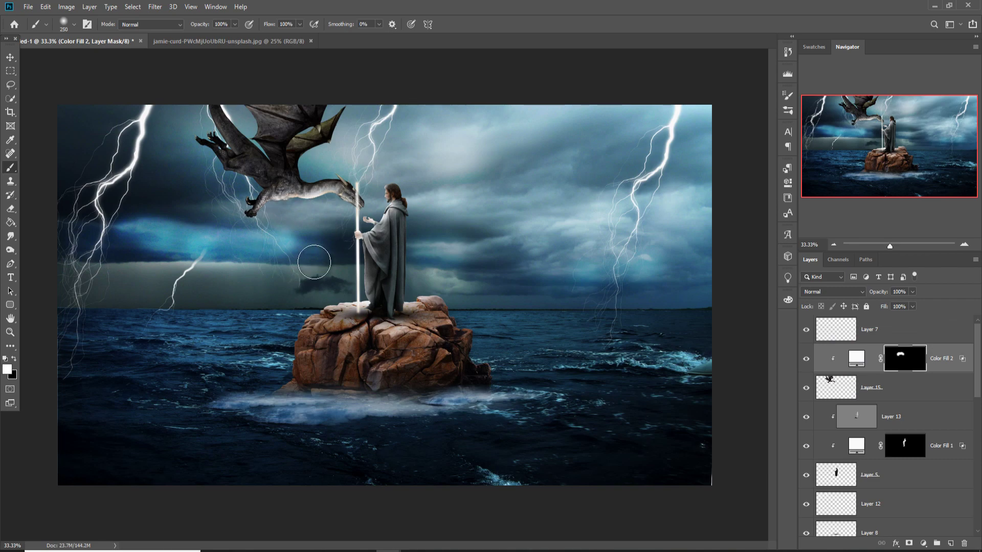
Add an empty layer above the sea layer and paint a soft white glow behind the staff and the man
key(v)
key(ctrl+minus)
click(494, 389)
key(ctrl+shift+alt+n)
key(b)
mouse_move(358, 240)
mouse_down()
mouse_move(364, 265)
mouse_move(368, 255)
mouse_up()
key(v)
Add a Curves adjustment above the Layer 6 sky and darken it with input 136 and output 113
click(923, 543)
click(942, 404)
drag(699, 307, 710, 279)
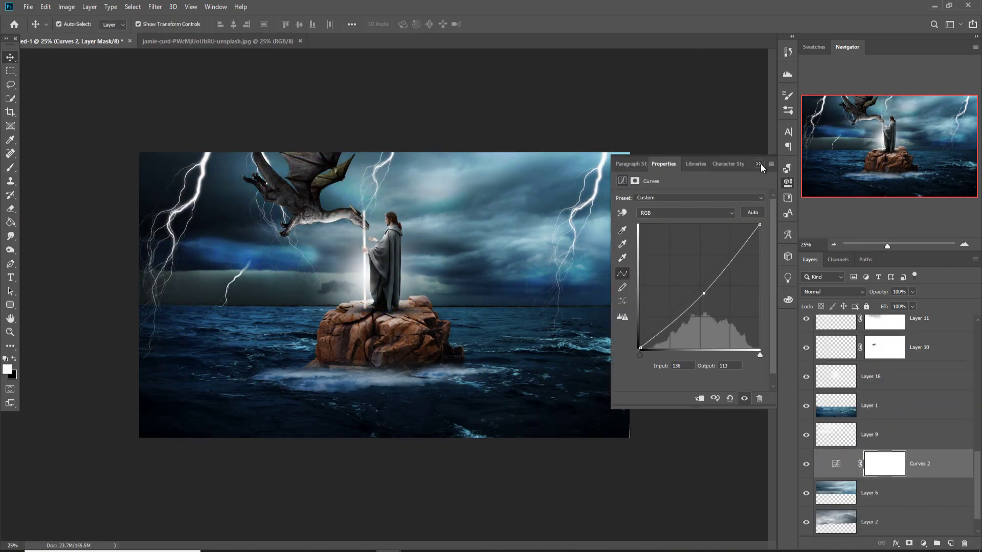
Narrow the white glow on Layer 16 slightly from its right side with Free Transform
click(869, 377)
key(ctrl+t)
drag(482, 273, 464, 272)
click(491, 24)
Add an empty layer above the sea and paint a soft white haze along the horizon behind the rock
key(ctrl+shift+alt+n)
key(b)
mouse_move(307, 293)
mouse_down()
mouse_move(639, 286)
mouse_move(153, 286)
mouse_move(283, 218)
mouse_move(547, 281)
mouse_up()
Add an empty layer above the haze and darken the sky and sea edges with a soft black 800 px brush at 8% opacity
key(ctrl+shift+alt+n)
key(x)
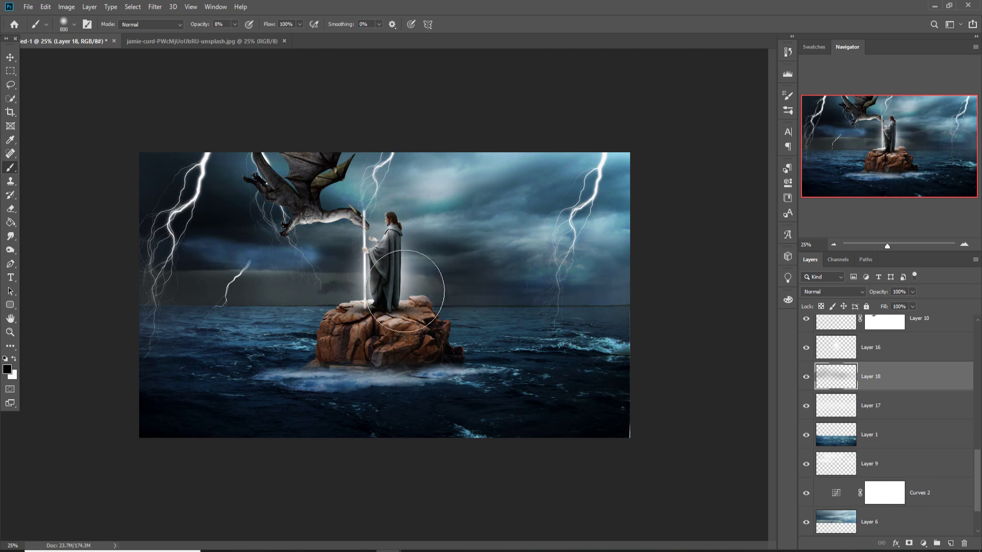
click(255, 285)
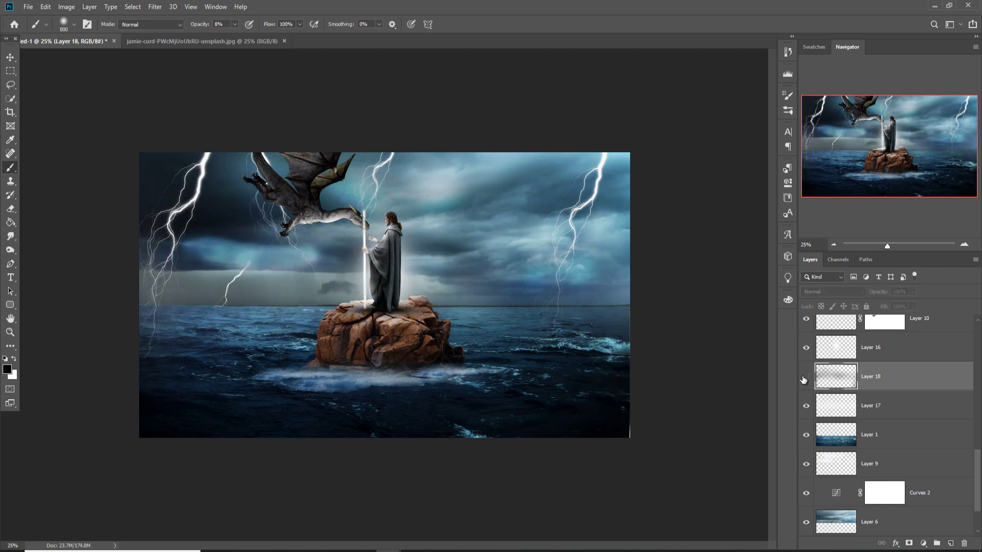
key(v)
Stamp all visible layers into a new layer at the top of the stack and convert it to a smart object
scroll(888, 395, up, 5)
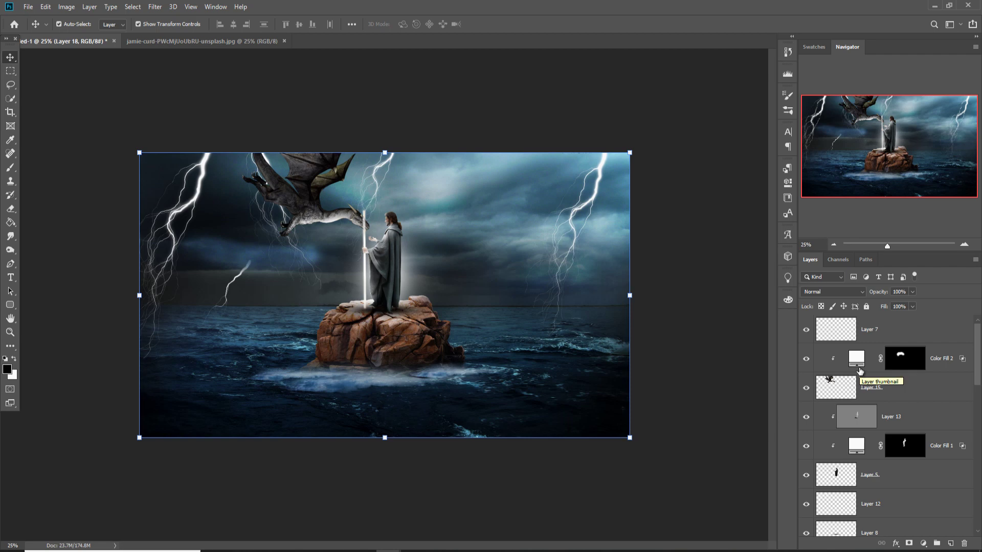
click(881, 332)
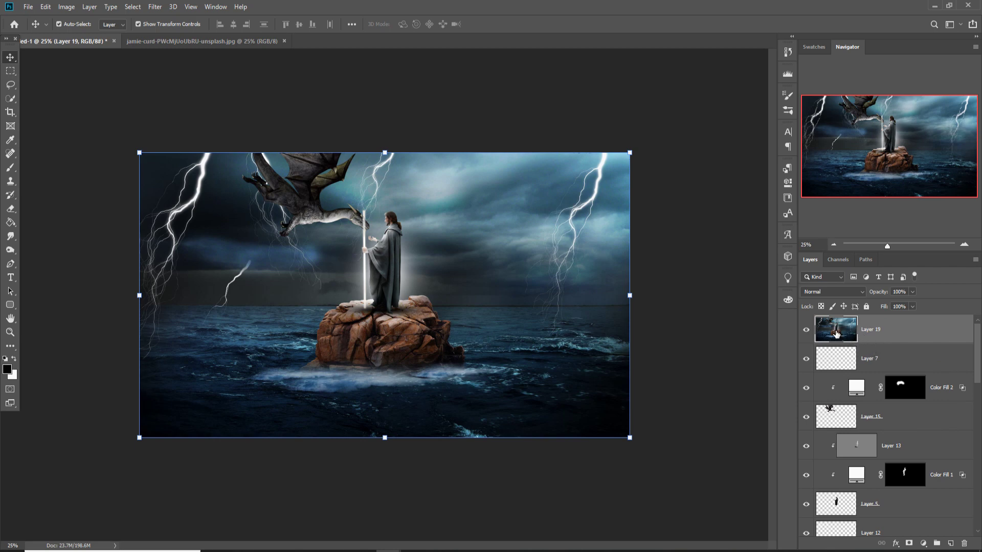
right_click(894, 330)
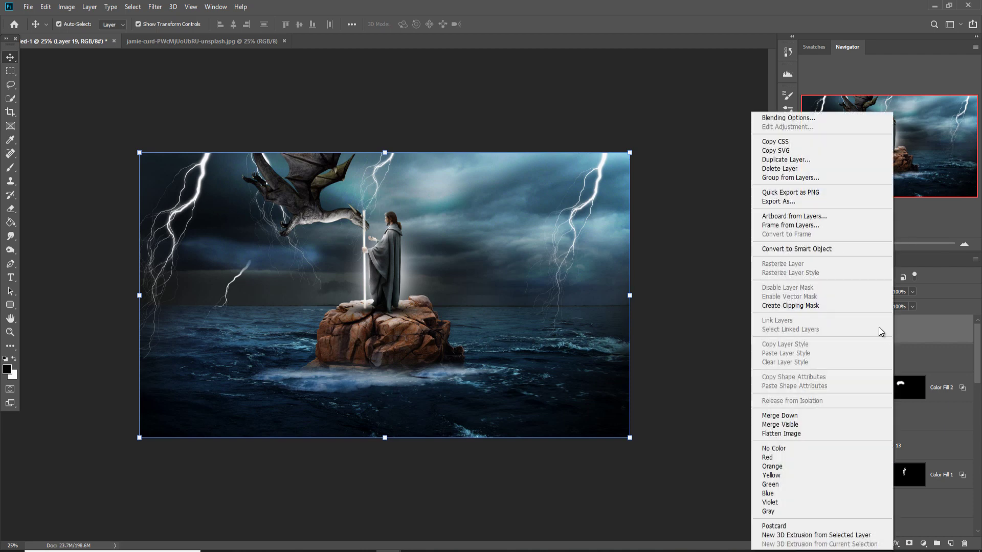
click(807, 249)
Open the Camera Raw Filter on the merged layer and set Exposure -0.25, Highlights +27, Shadows +13, Whites +35 and Saturation +16
click(164, 7)
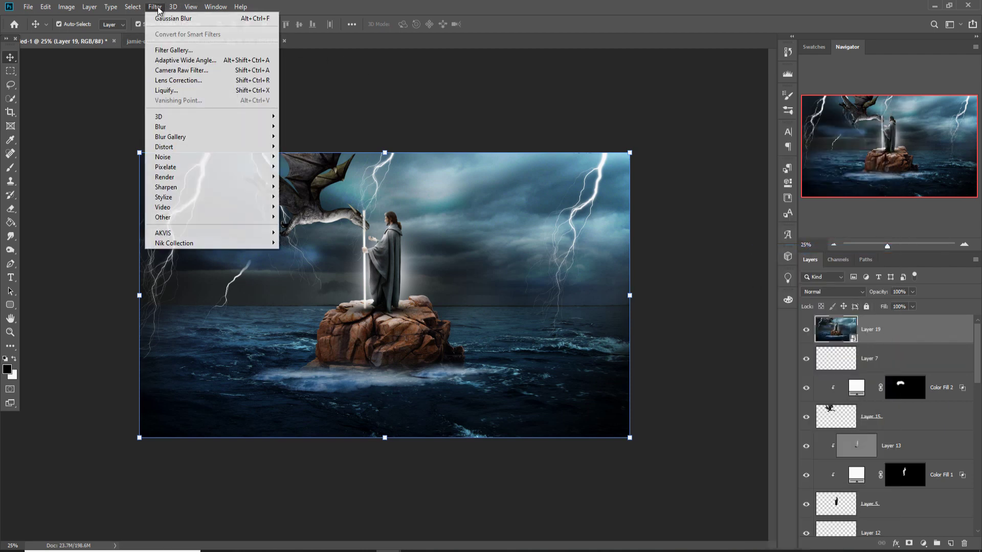
click(173, 70)
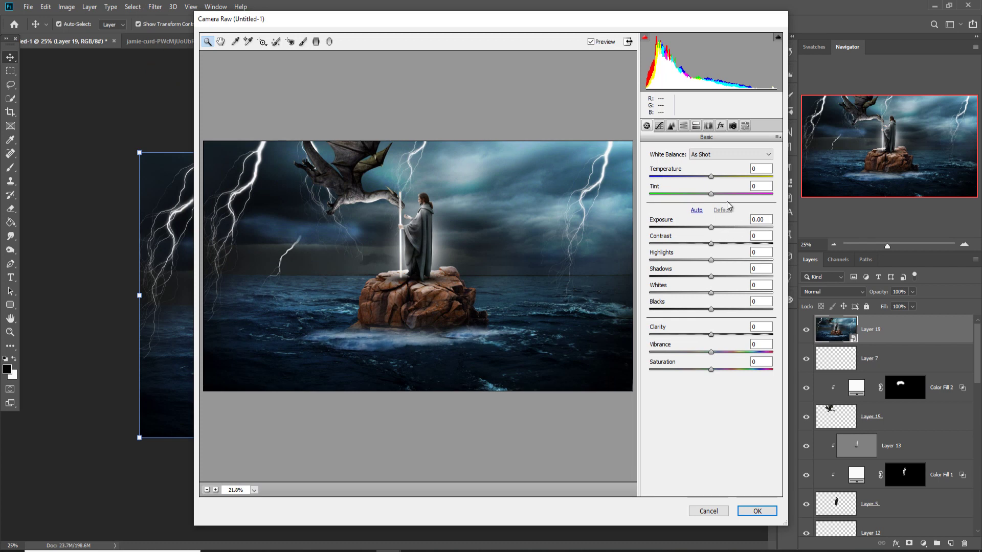
drag(710, 227, 708, 228)
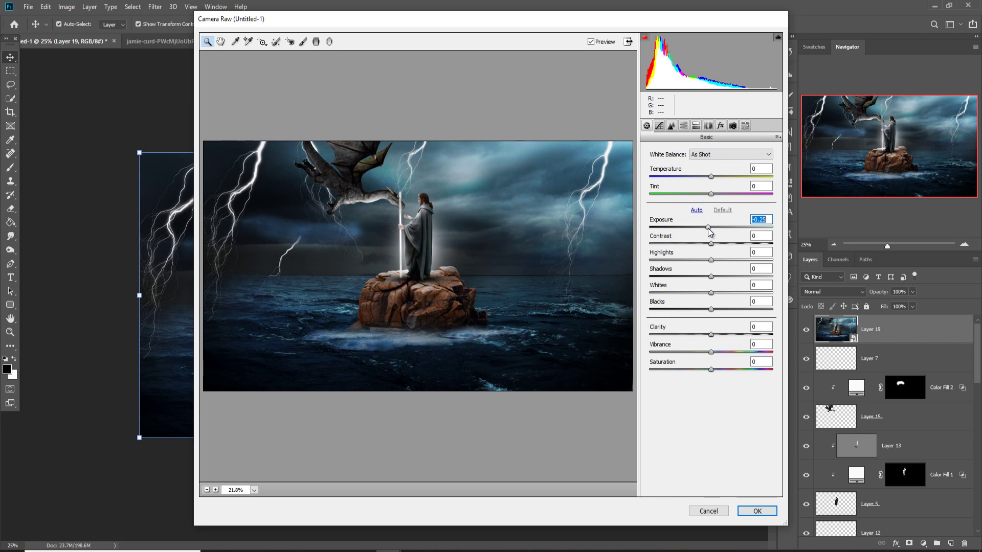
drag(711, 260, 733, 300)
click(711, 277)
click(713, 296)
drag(711, 370, 720, 371)
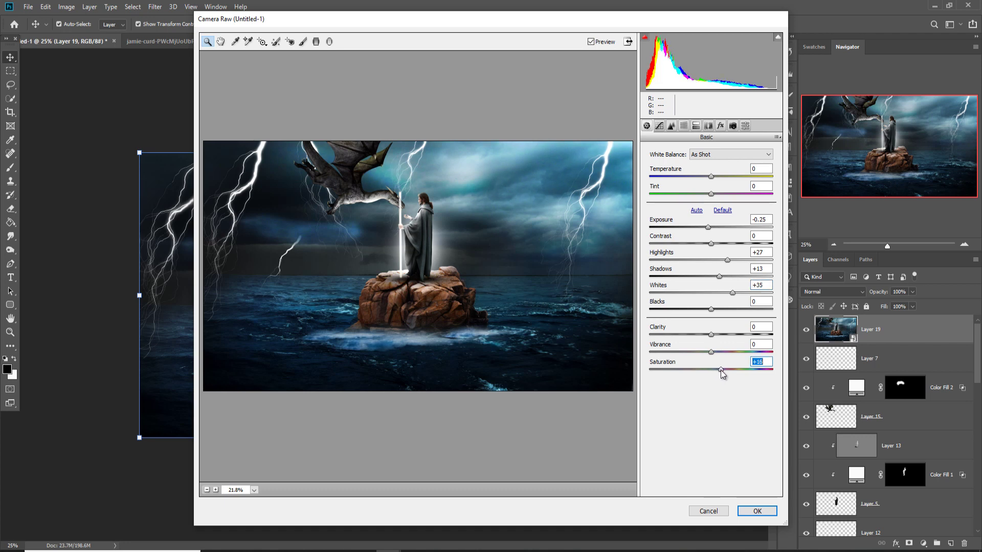
Raise the sharpening amount and set the parametric tone curve to Highlights +6, Lights -18, Darks -13 and Shadows +14
click(671, 126)
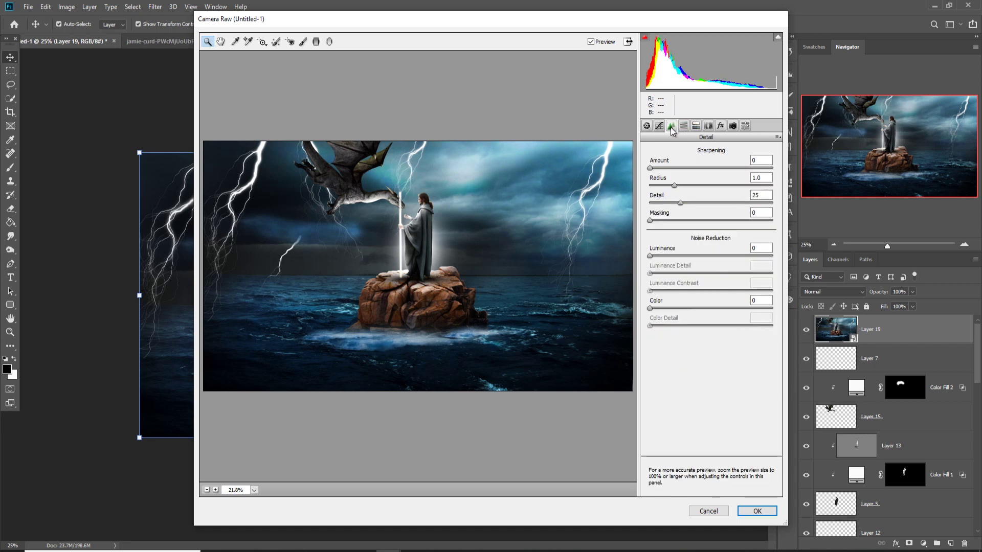
drag(649, 168, 707, 169)
click(658, 127)
drag(714, 316, 719, 365)
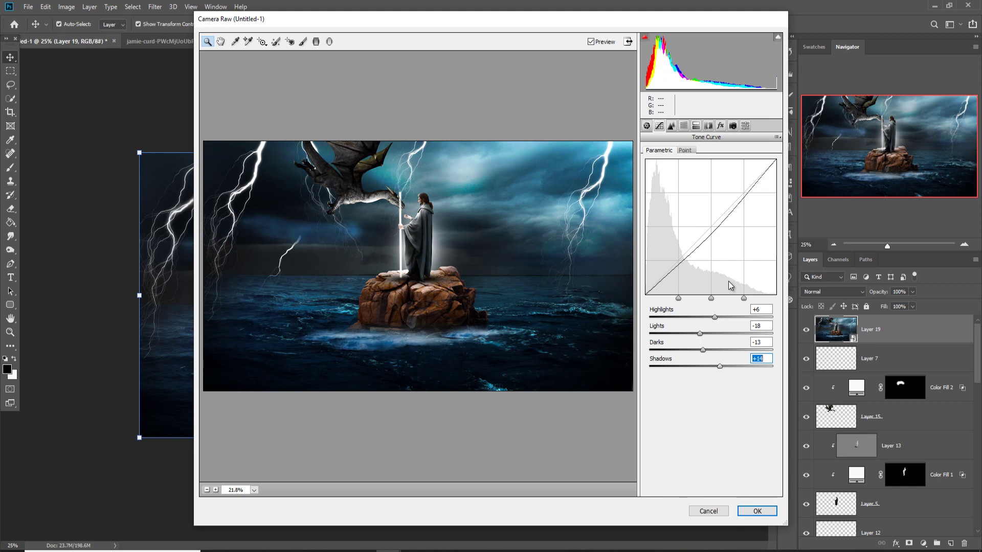
Apply split toning with highlights at hue 38 and saturation 18, and shadows at hue 222 and saturation 24
click(696, 126)
drag(650, 168, 671, 192)
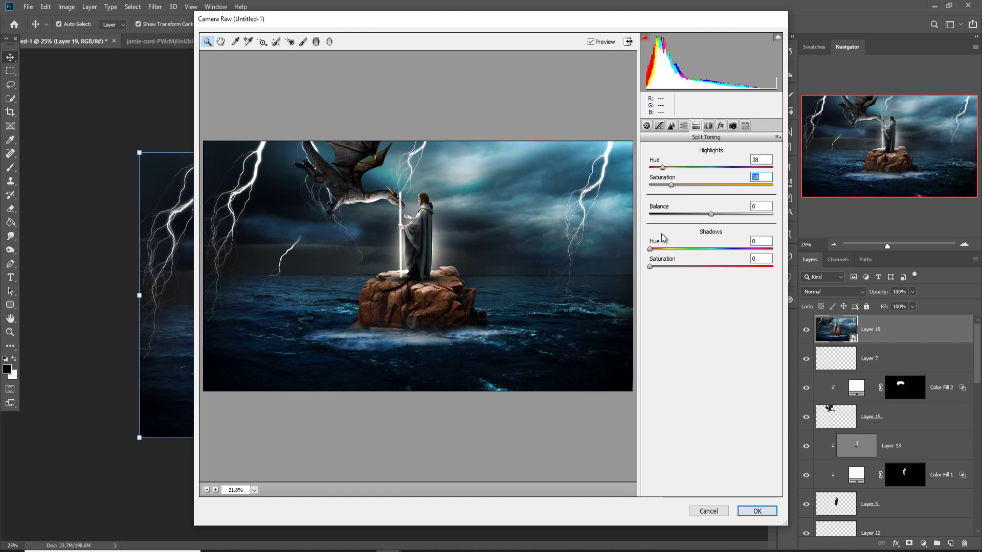
drag(650, 249, 727, 249)
drag(650, 266, 679, 262)
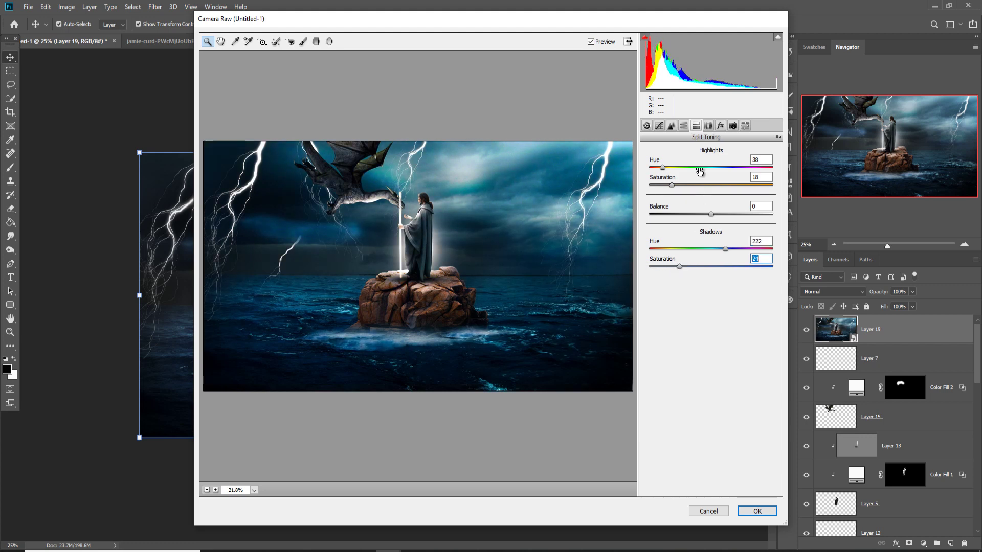
Boost the HSL saturation of Aquas to +35, Blues to +17 and Yellows to +32
click(683, 125)
click(675, 166)
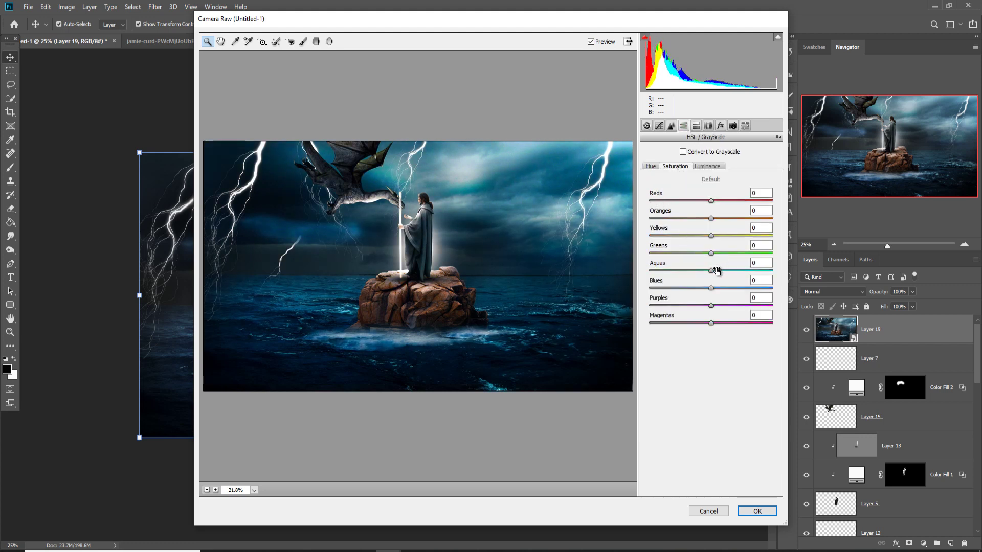
drag(711, 270, 721, 288)
drag(710, 236, 731, 236)
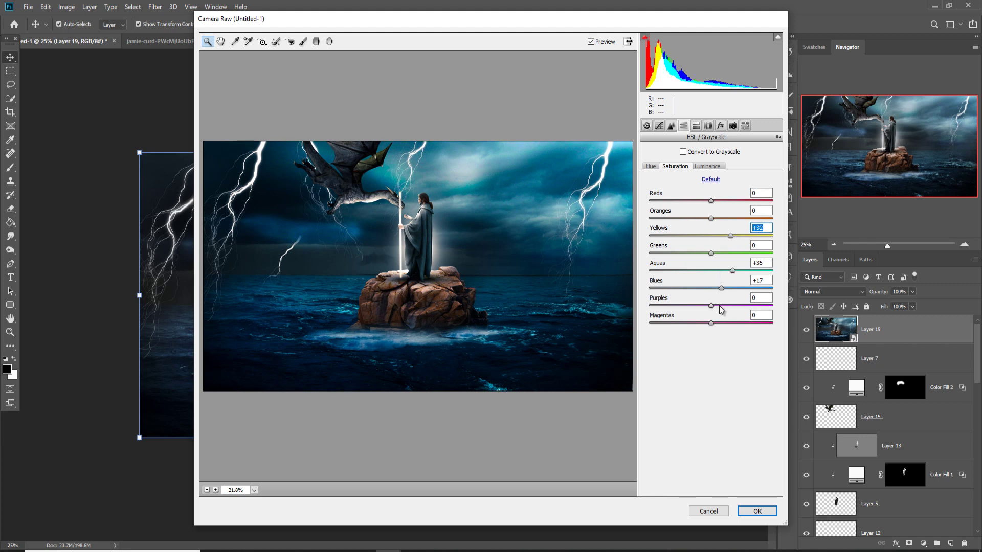
Add a dark post-crop vignette with an amount of -31 and apply the Camera Raw Filter
click(720, 126)
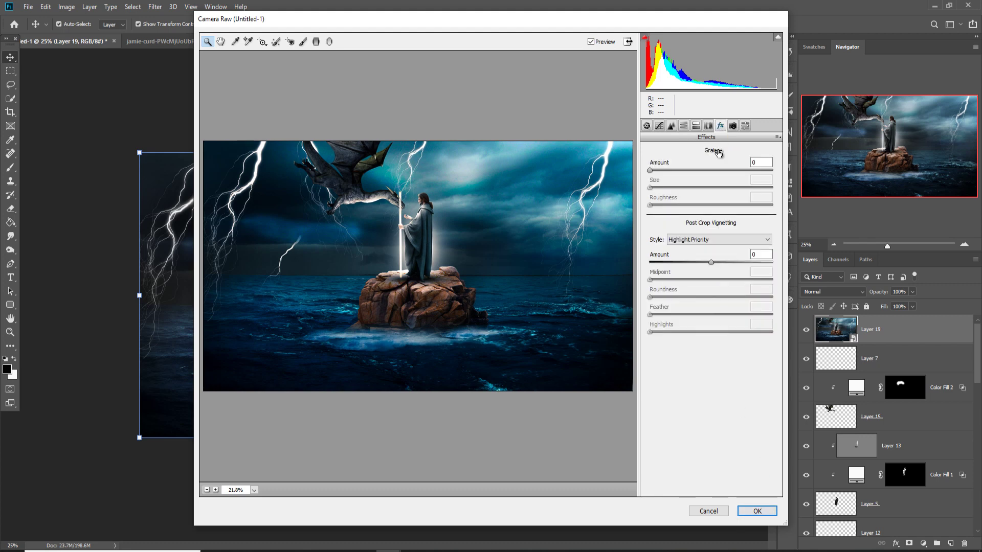
mouse_move(711, 262)
mouse_down()
mouse_move(688, 262)
mouse_move(693, 271)
mouse_up()
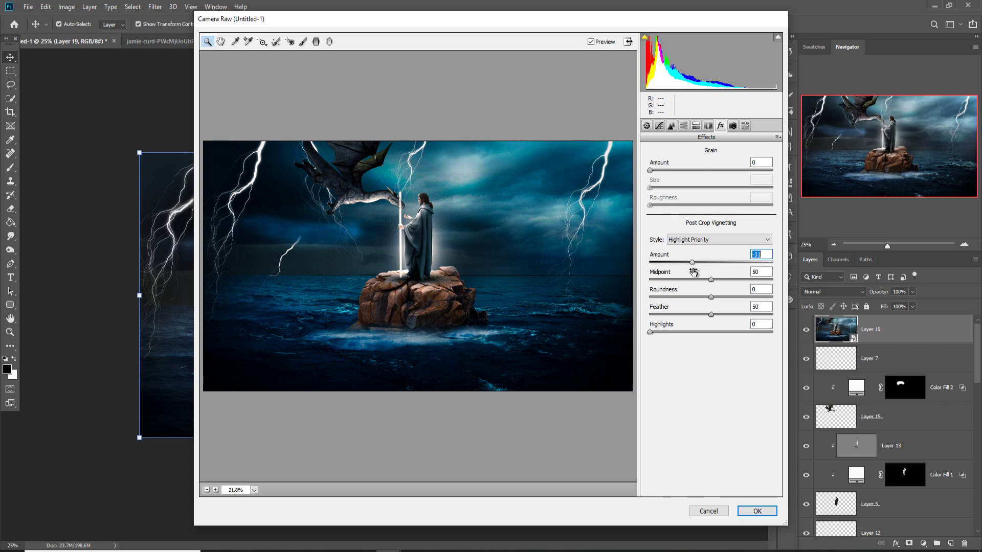
click(757, 511)
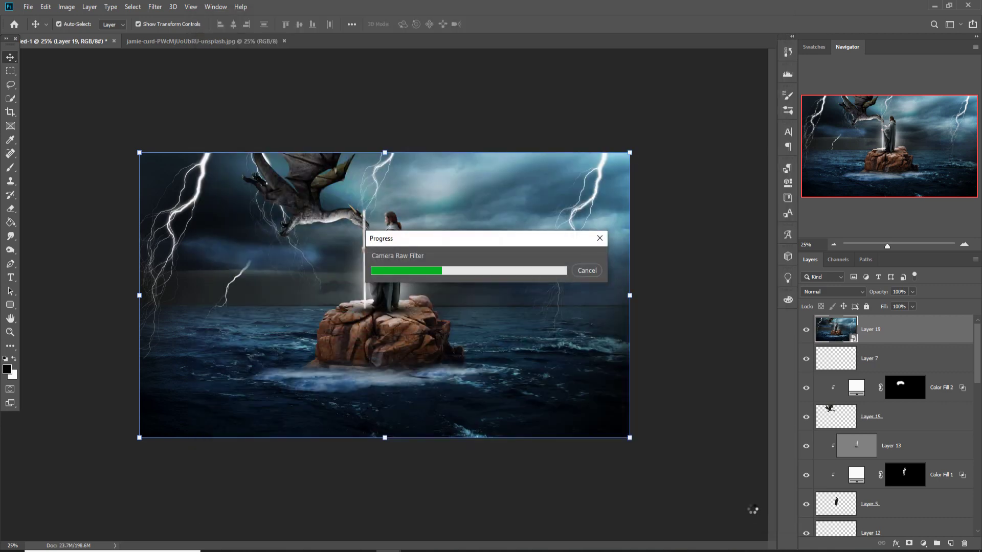